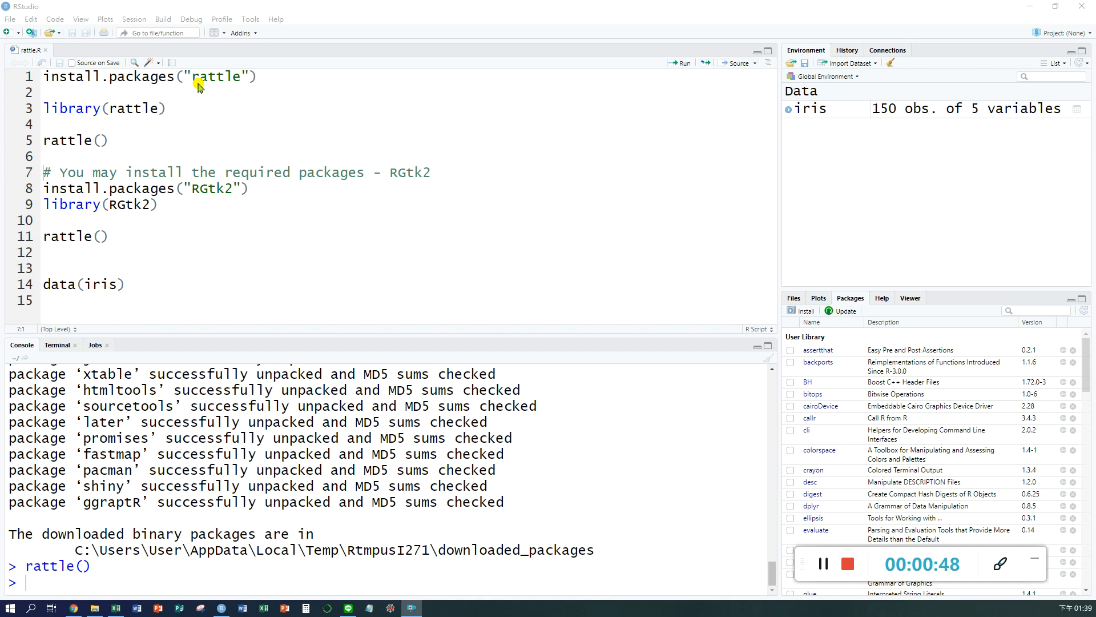
# - Run the rattle() call on line 11 of rattle.R to launch the Rattle interface
pyautogui.click(113, 82)
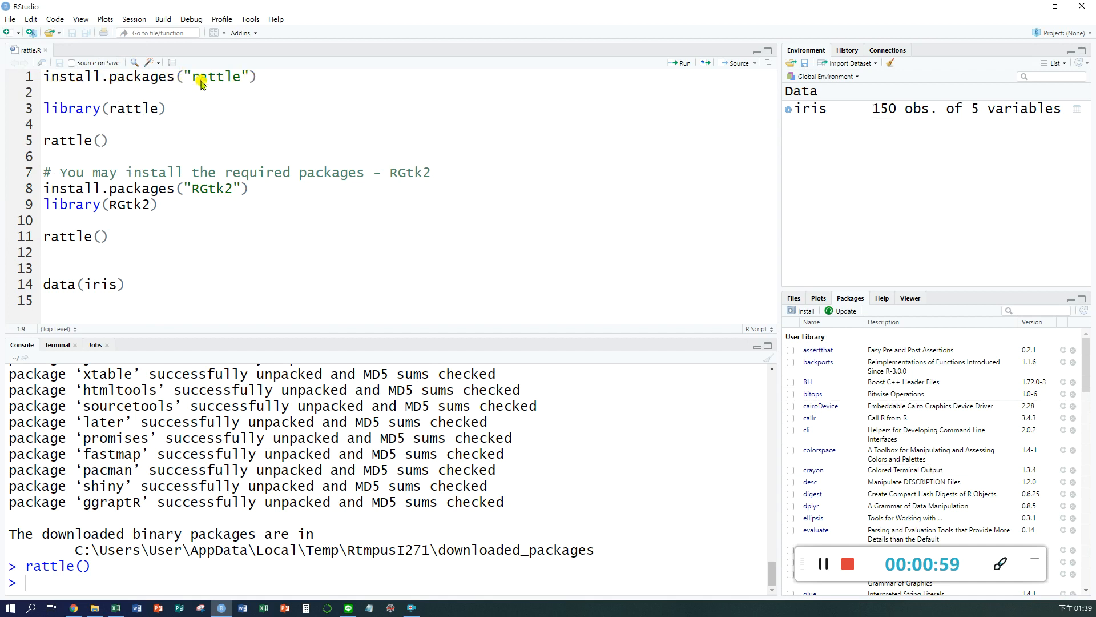
pyautogui.click(167, 109)
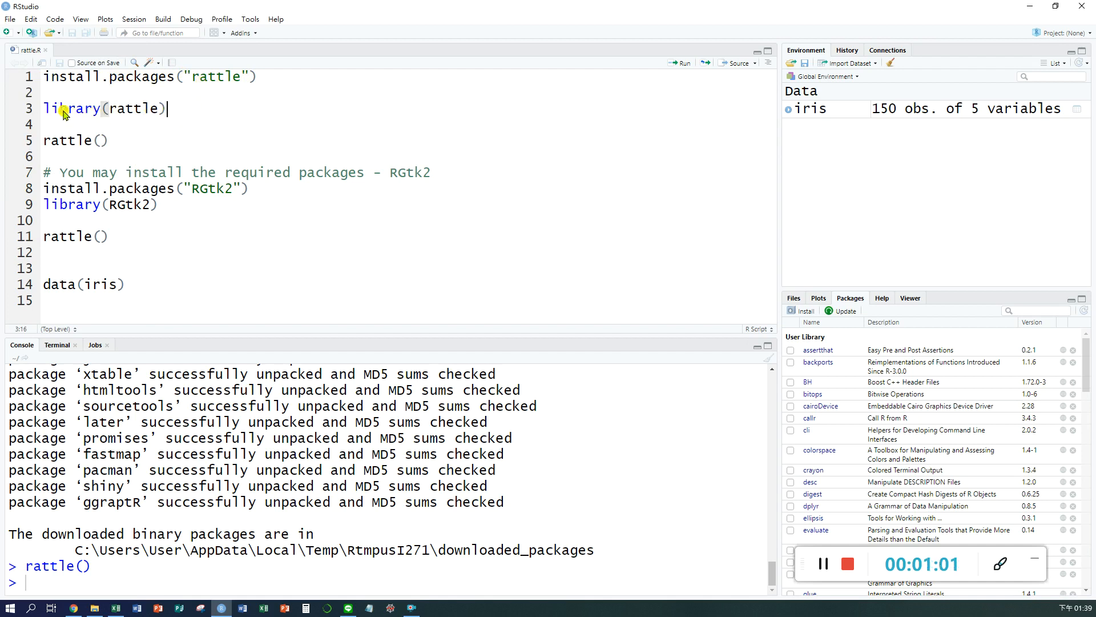
pyautogui.click(110, 142)
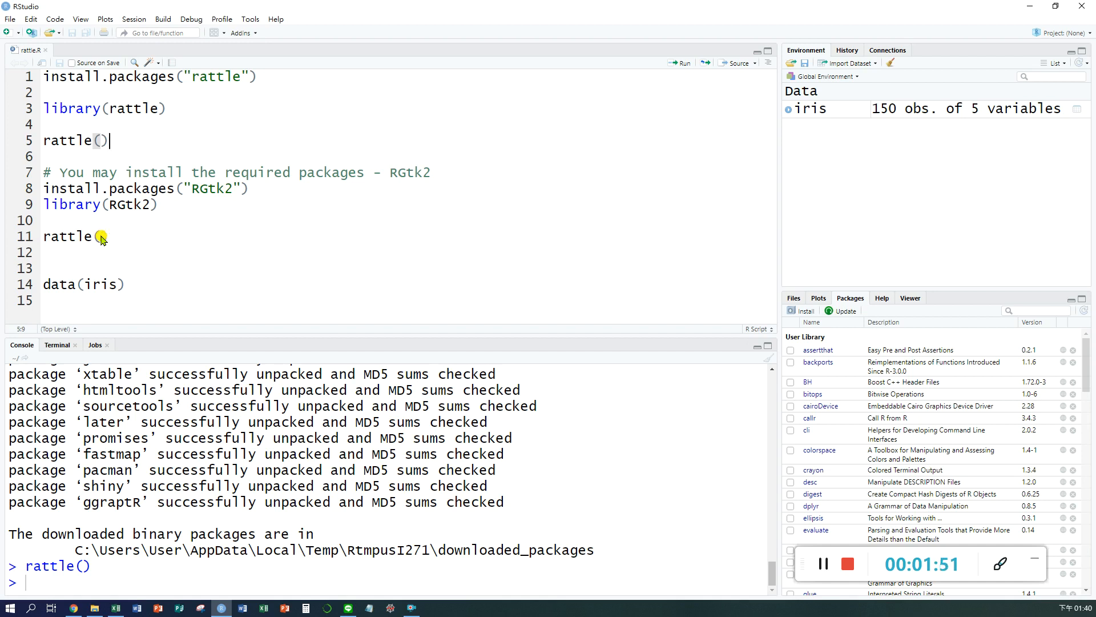
pyautogui.click(107, 239)
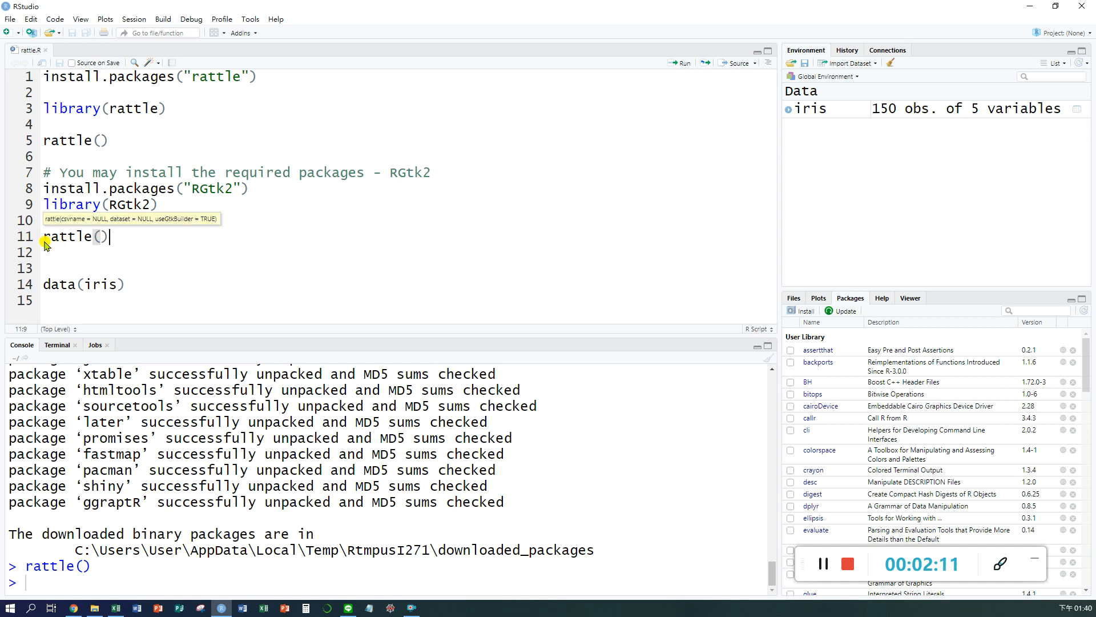
pyautogui.click(680, 64)
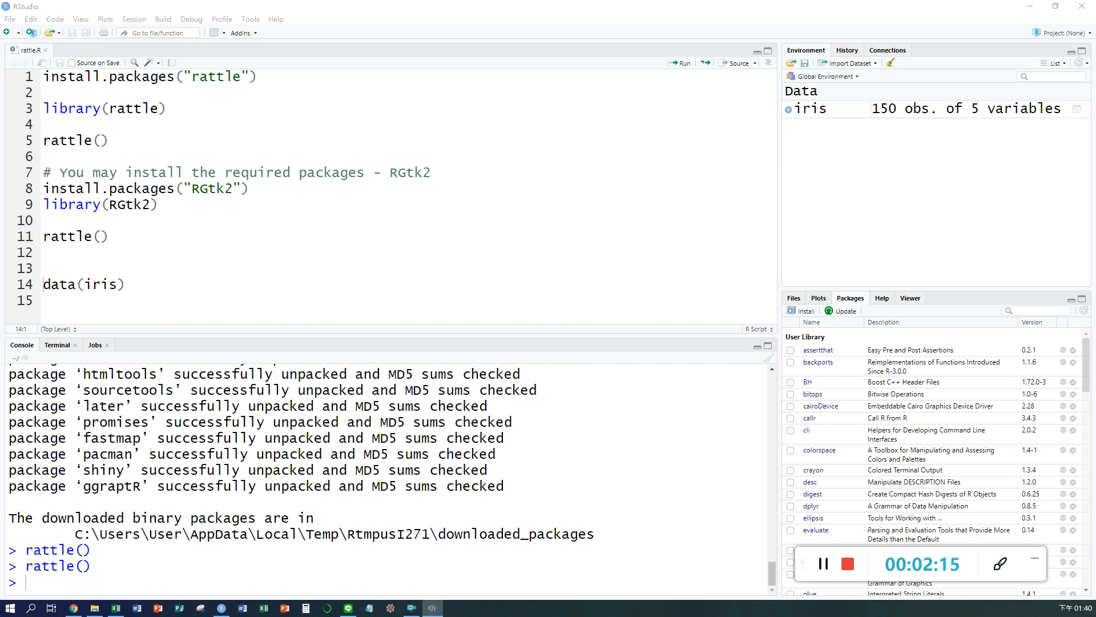
# - Reposition the R Data Miner window over the script and enlarge it
pyautogui.moveTo(1, 56); pyautogui.dragTo(651, 106)
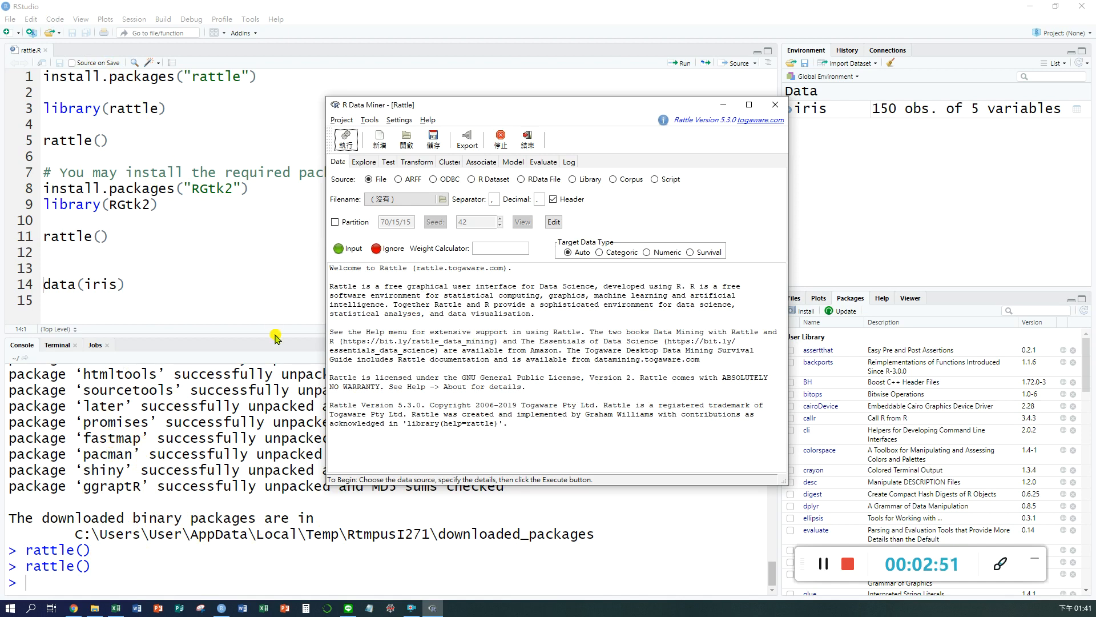
pyautogui.moveTo(537, 97); pyautogui.dragTo(484, 107)
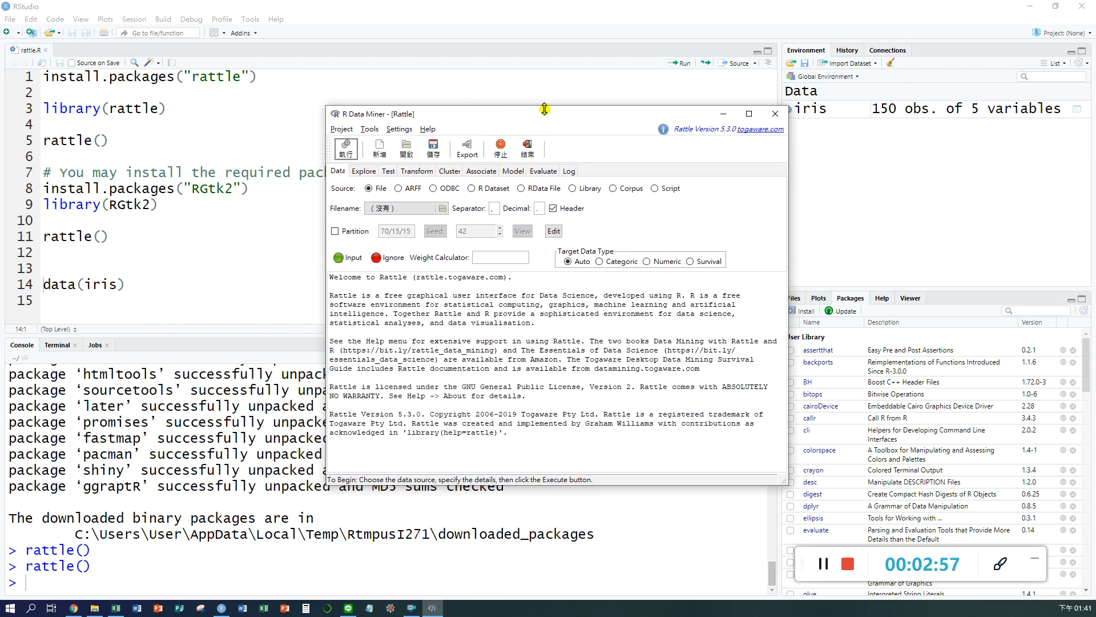
pyautogui.moveTo(545, 115); pyautogui.dragTo(500, 89)
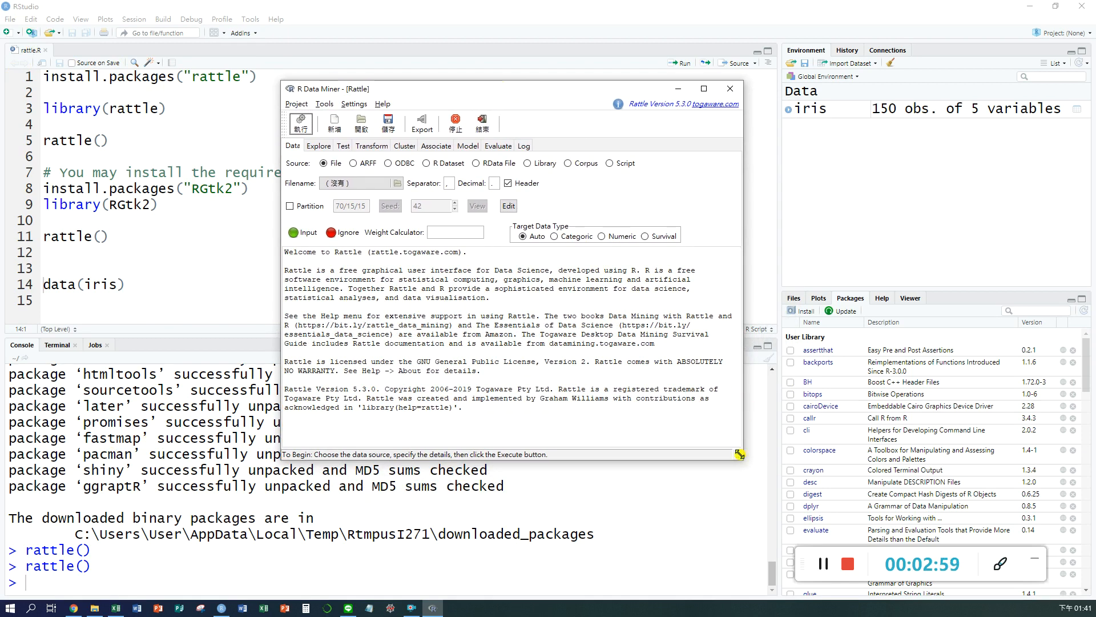
pyautogui.moveTo(740, 454); pyautogui.dragTo(876, 551)
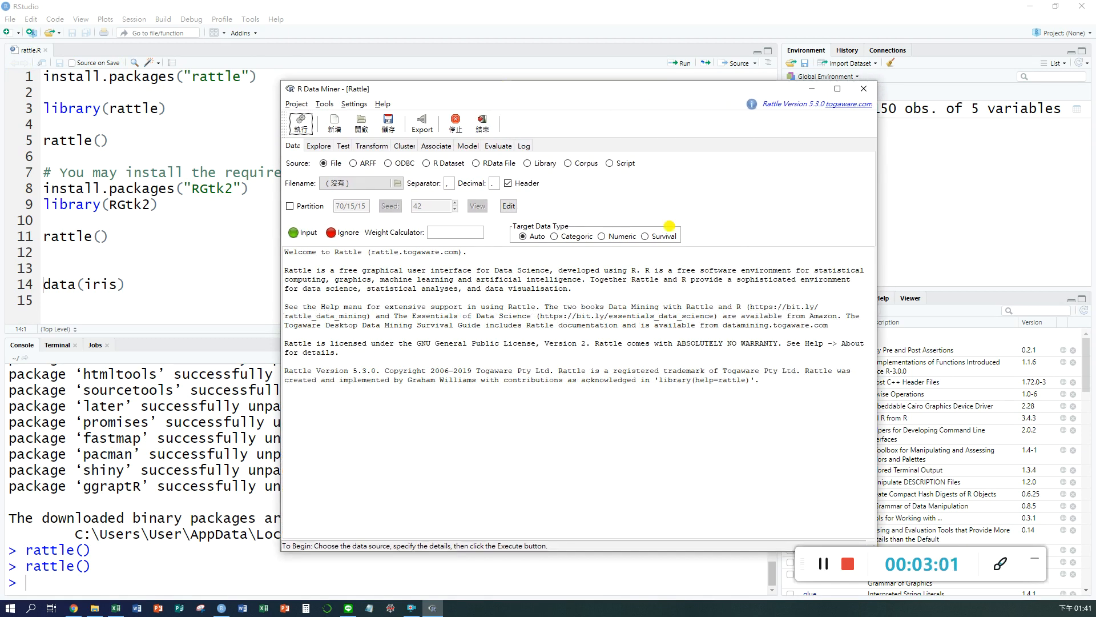
pyautogui.moveTo(623, 93); pyautogui.dragTo(553, 63)
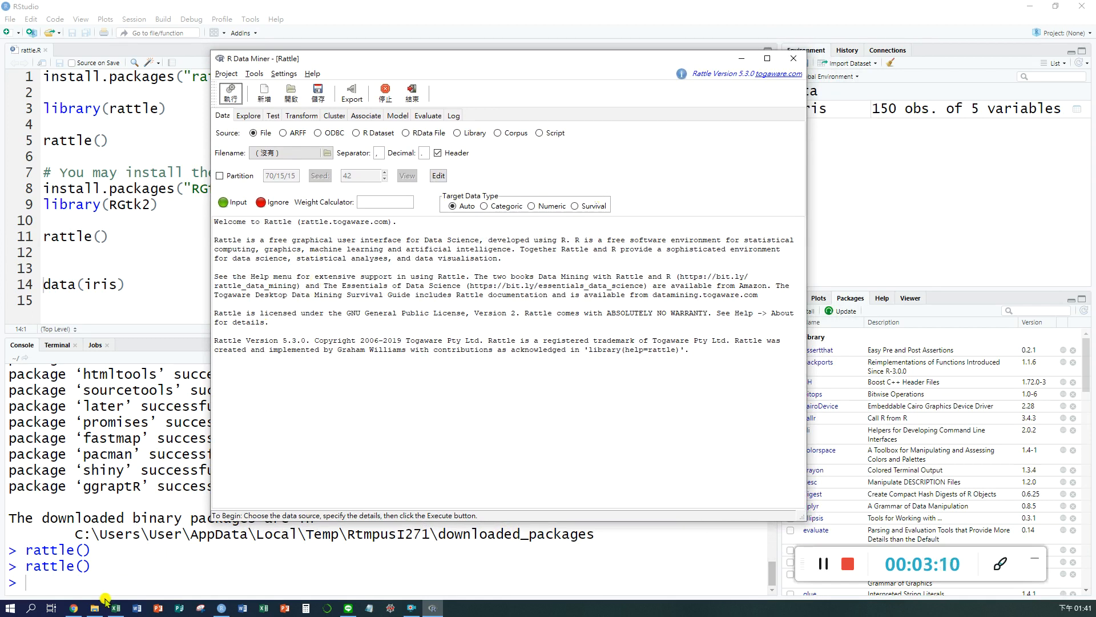
# - Switch to R bankNames.csv in Excel, enlarge its window, examine the header row of variable names, and minimize the workbook
pyautogui.moveTo(117, 610)
pyautogui.click(119, 580)
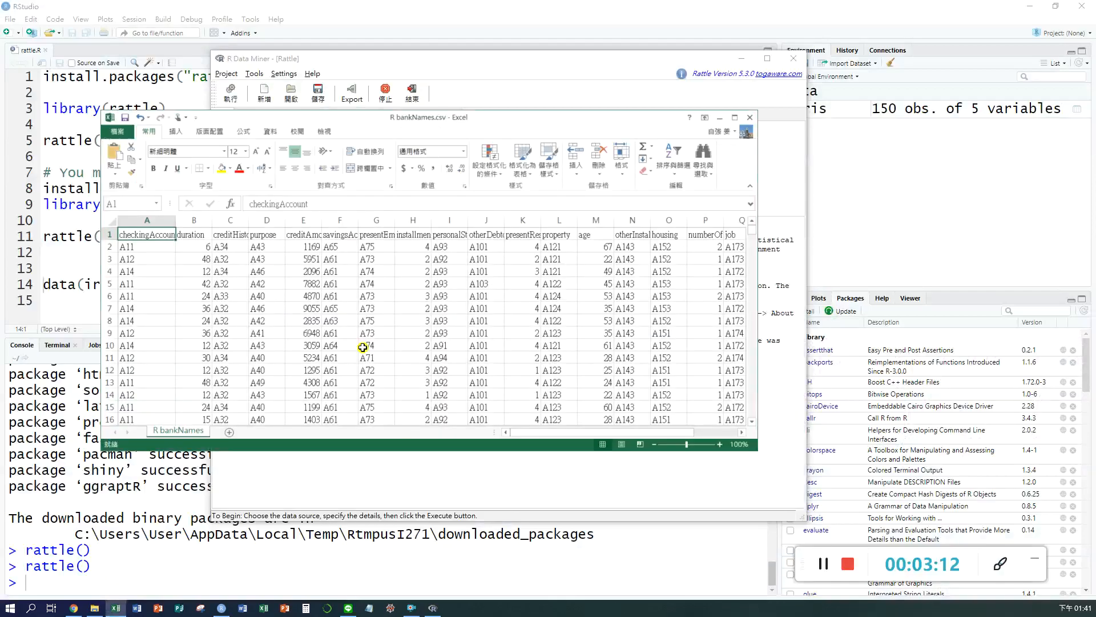
pyautogui.moveTo(587, 116); pyautogui.dragTo(522, 82)
pyautogui.moveTo(689, 415); pyautogui.dragTo(880, 537)
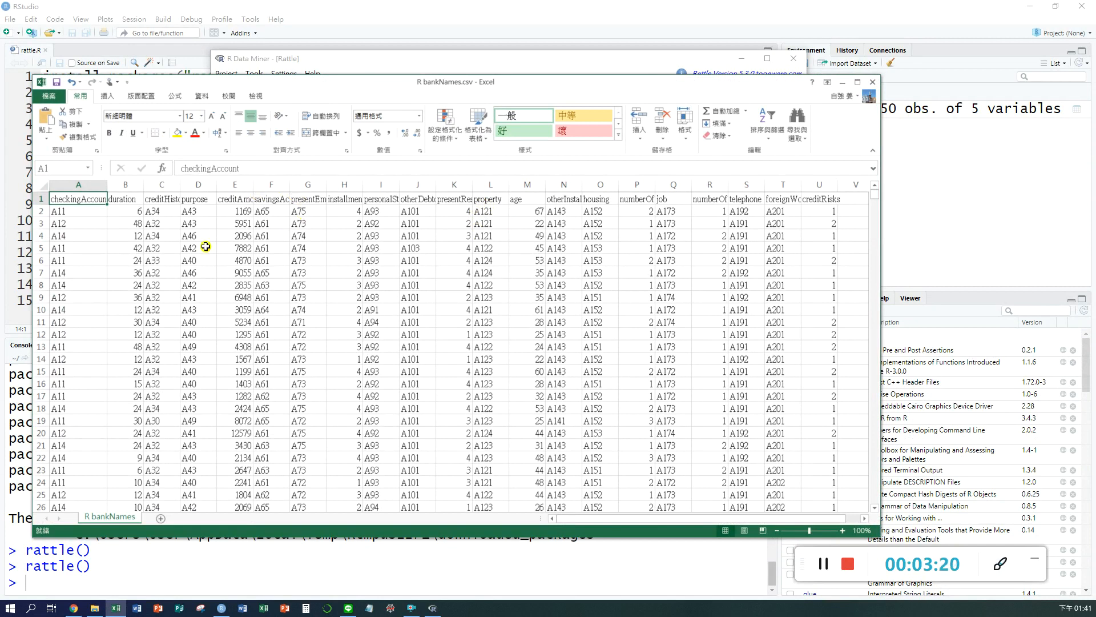
pyautogui.click(42, 199)
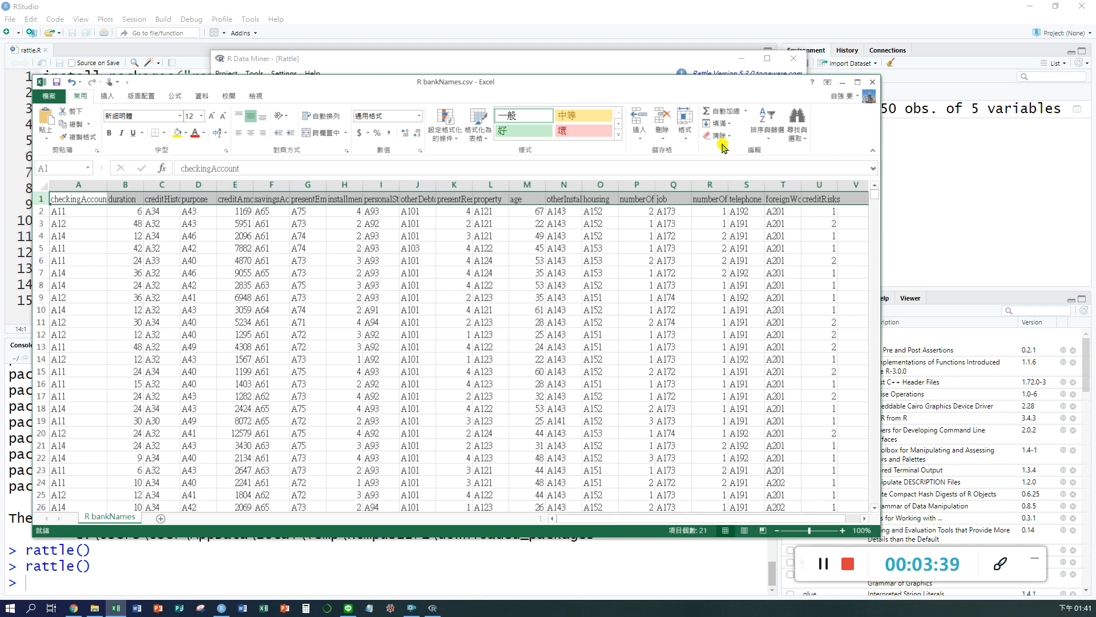
pyautogui.click(845, 82)
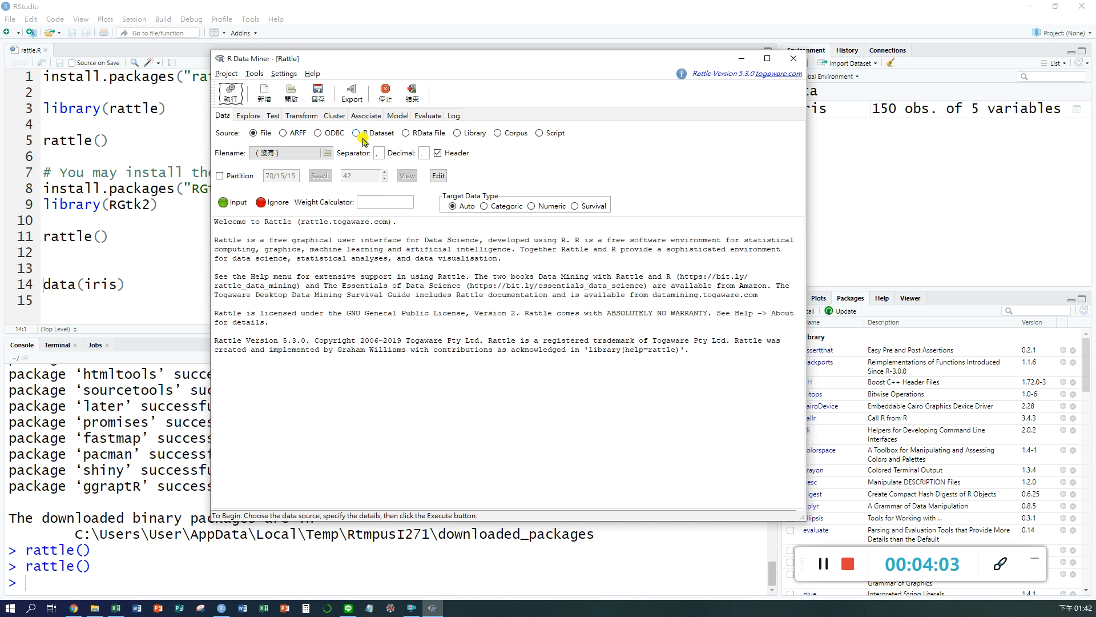
# - Switch to RStudio to view its dataset import options, and return to the Rattle window
pyautogui.click(867, 214)
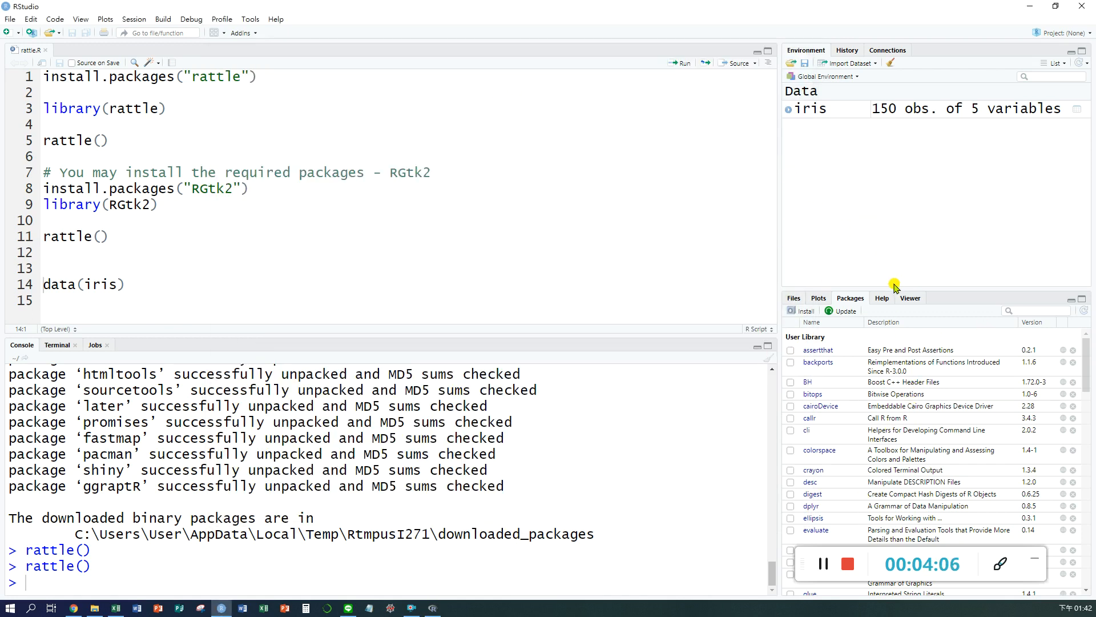
pyautogui.click(854, 64)
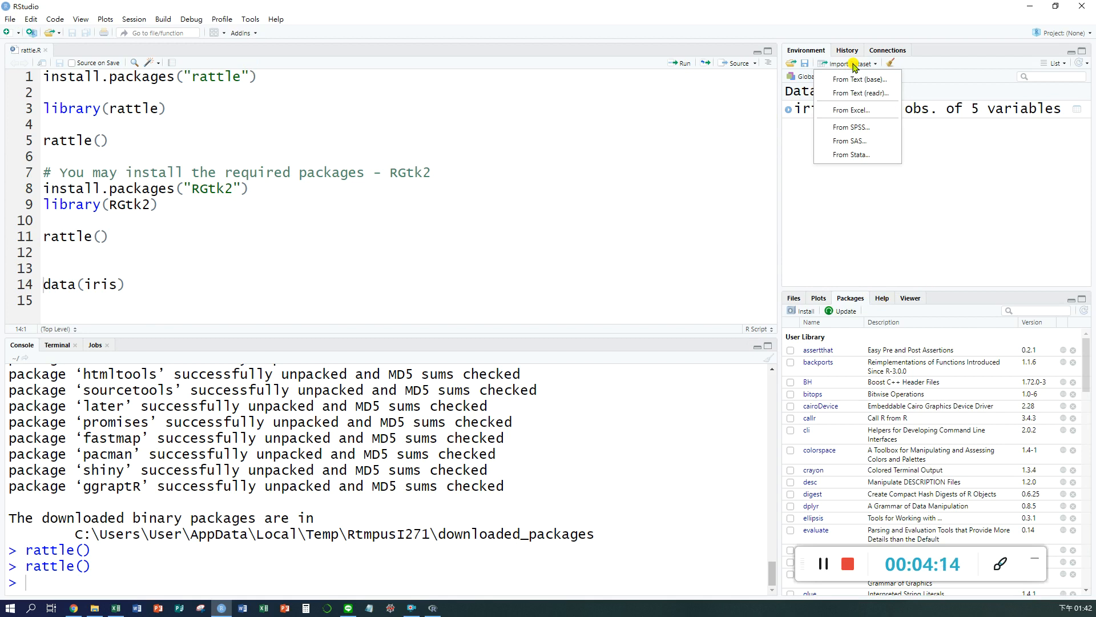
pyautogui.click(435, 608)
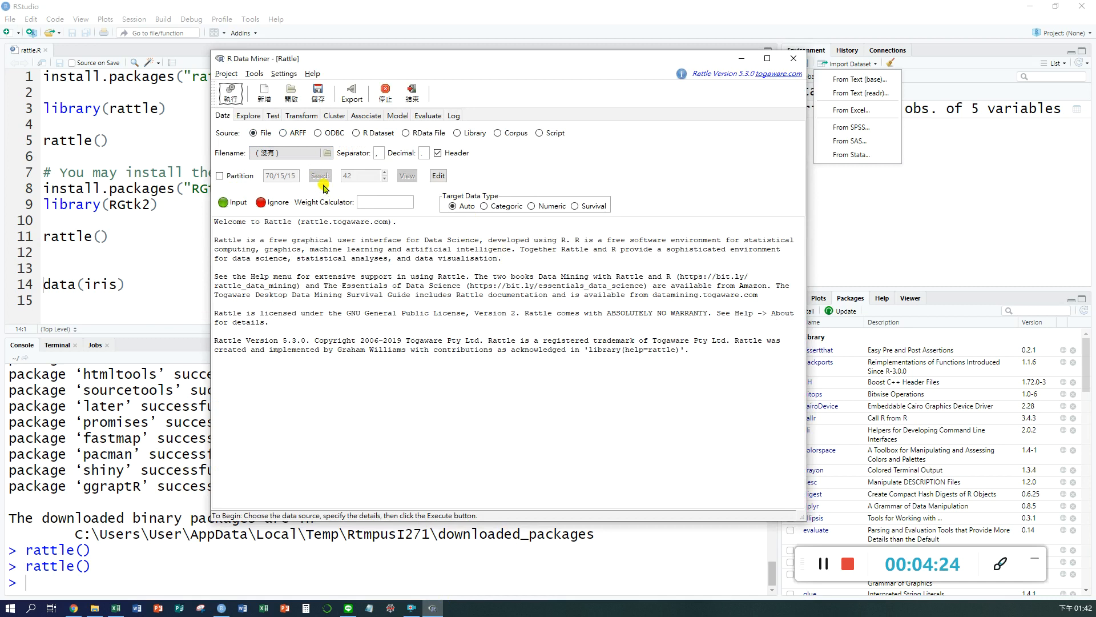
# - Load R bankNames.csv from the 2020 Programming Design folder on the TOSHIBA drive as Rattle's data source
pyautogui.click(223, 117)
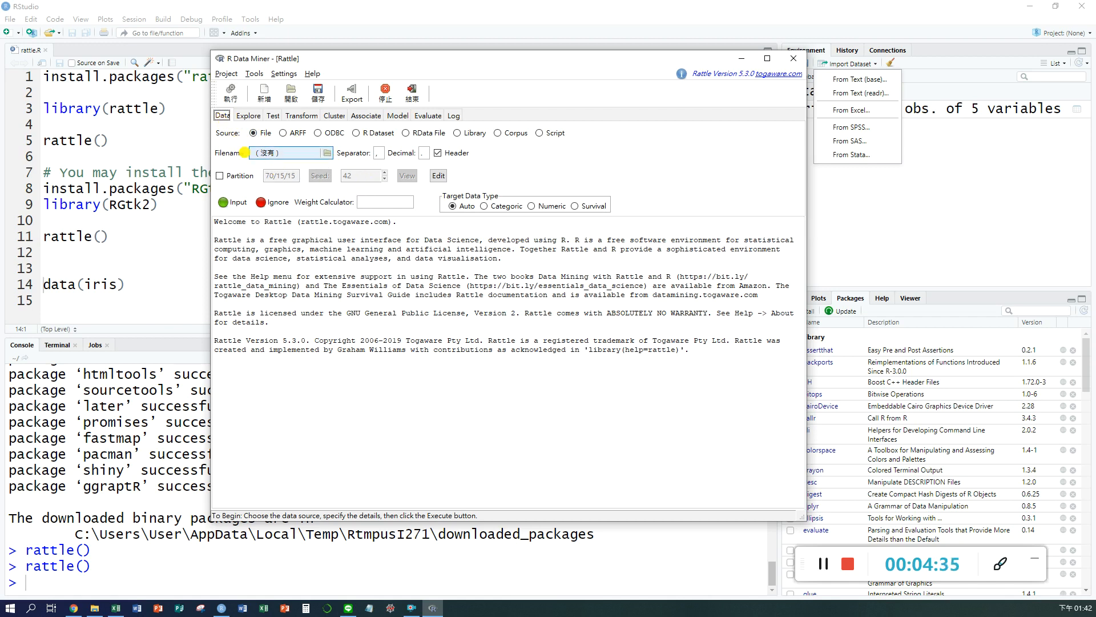
pyautogui.click(328, 153)
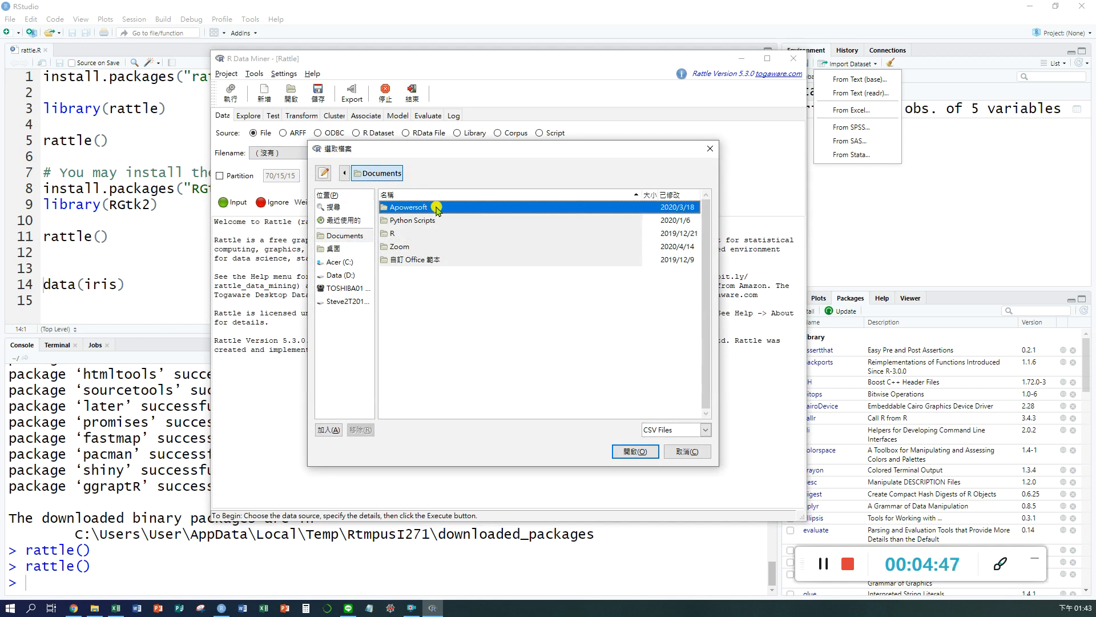
pyautogui.click(347, 288)
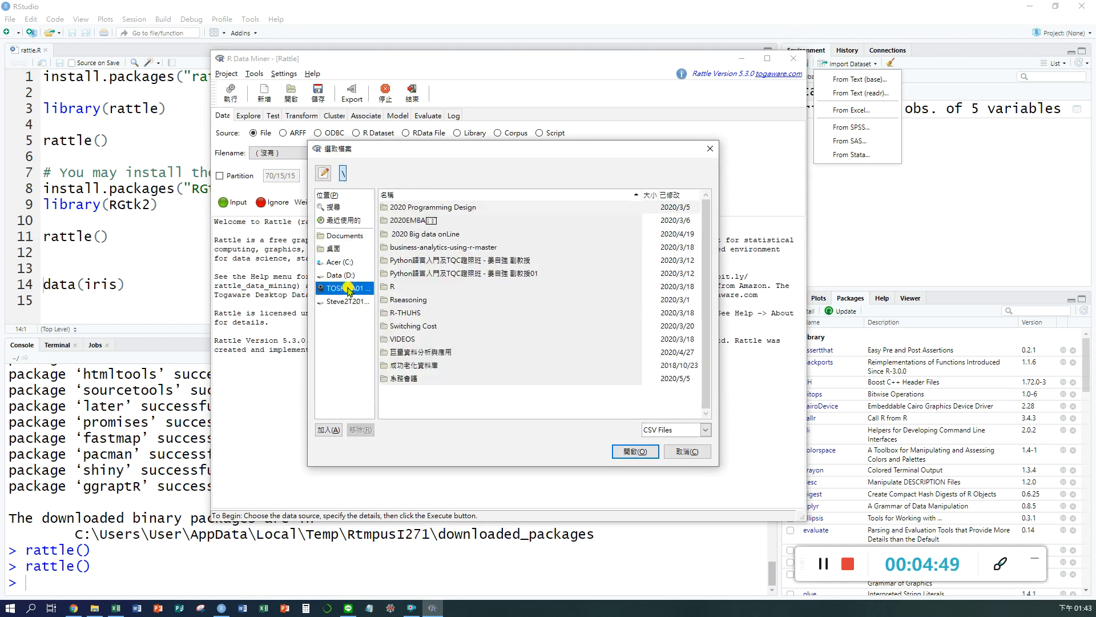
pyautogui.doubleClick(451, 208)
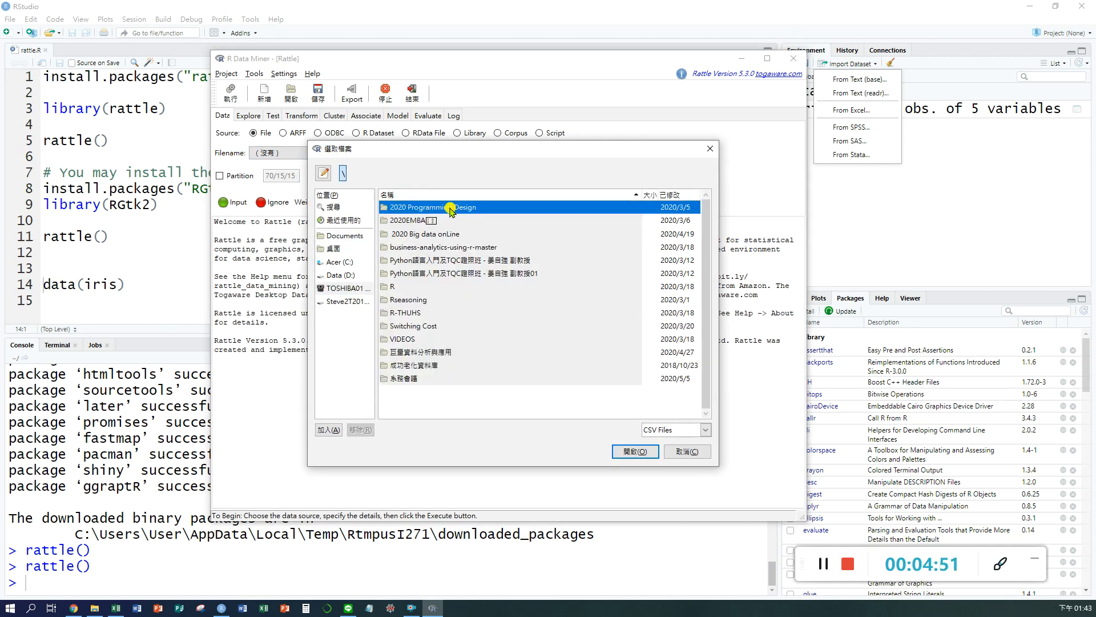
pyautogui.click(412, 250)
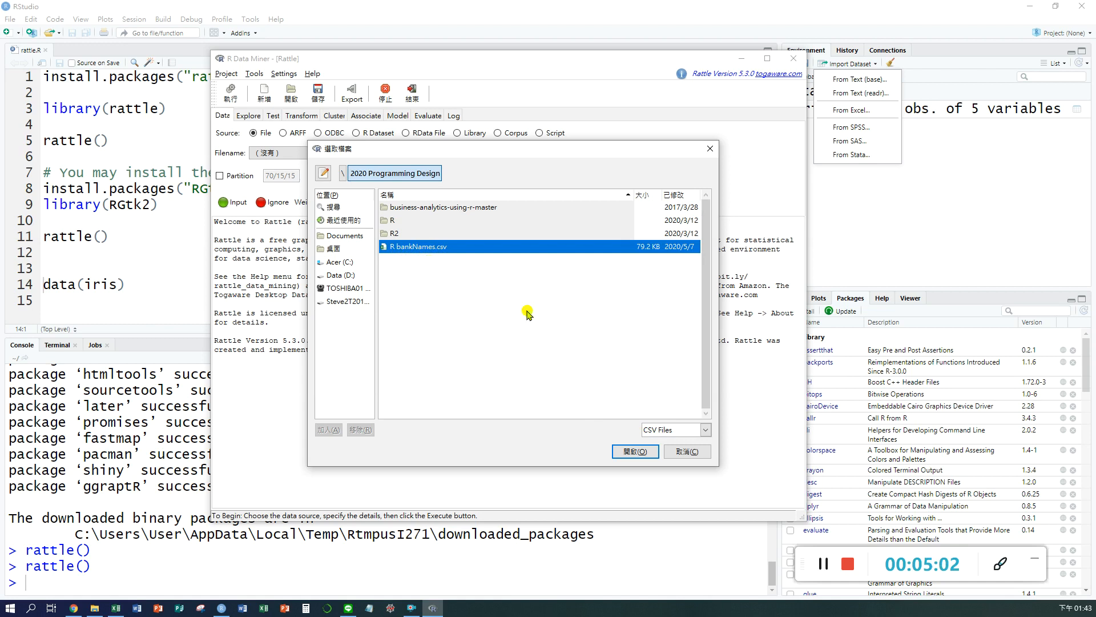
pyautogui.click(635, 452)
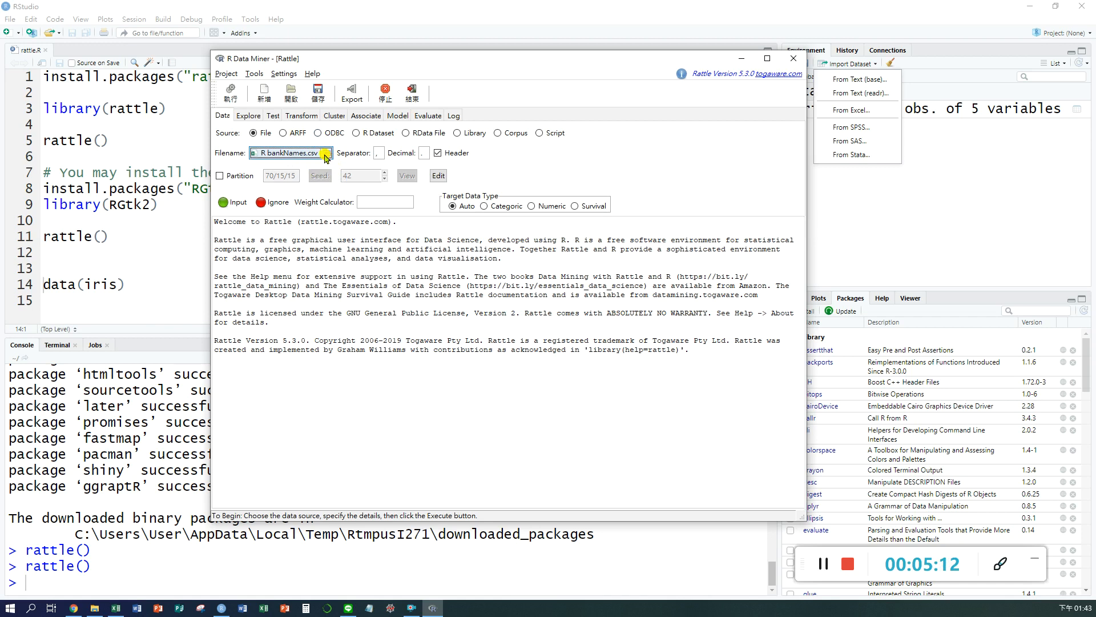
pyautogui.click(229, 95)
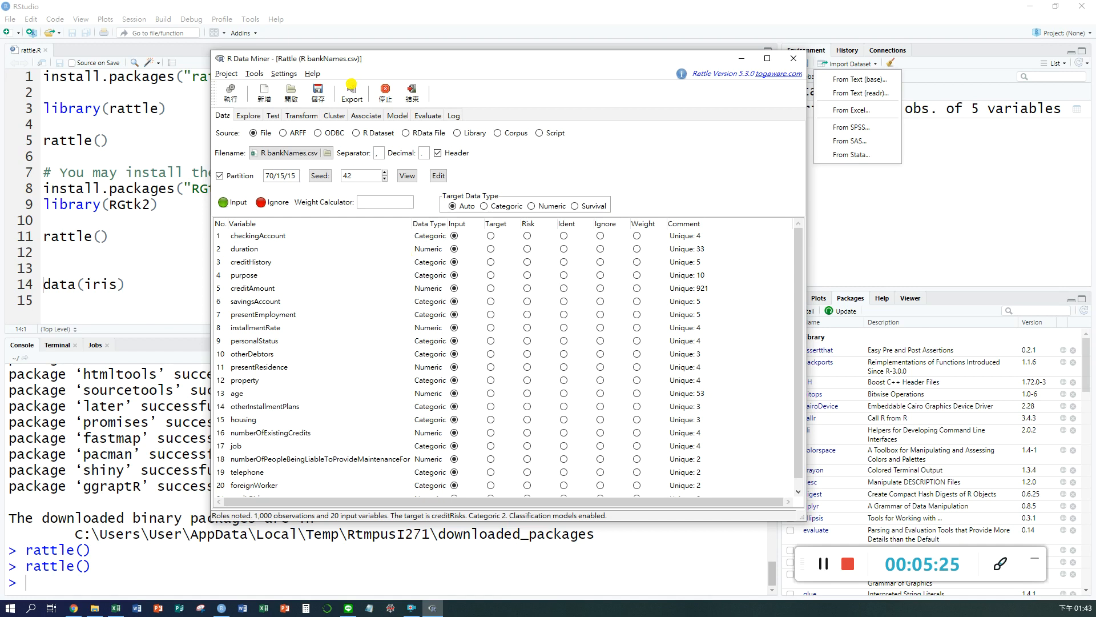
# - Examine the variable roles down to creditRisks and enlarge the Rattle window to fit the whole variable list
pyautogui.scroll(-1, 404, 283)
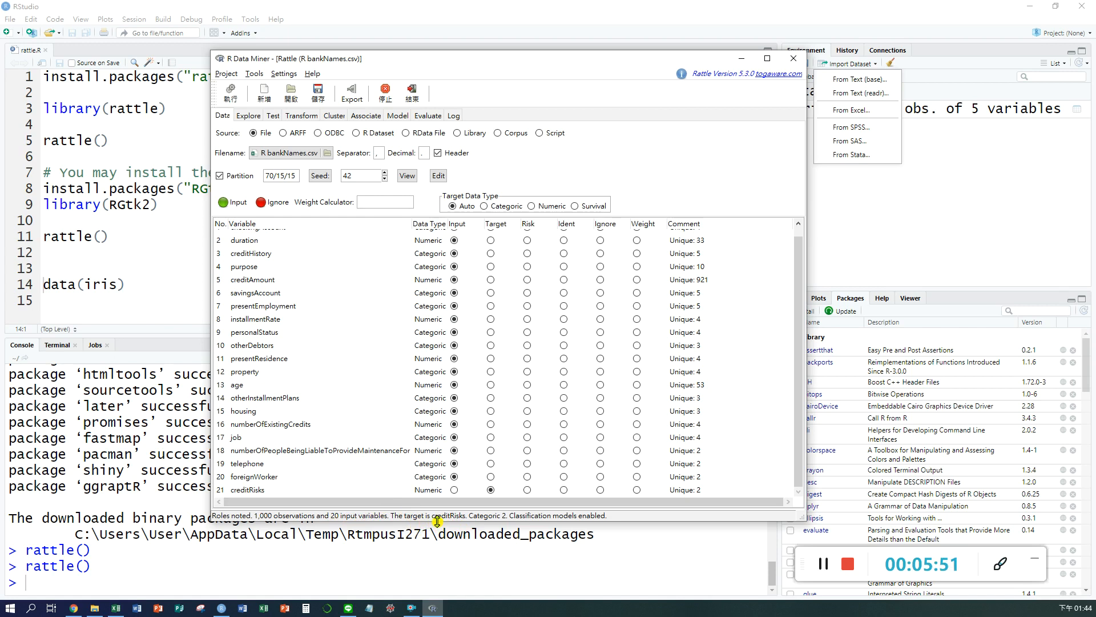
pyautogui.click(245, 492)
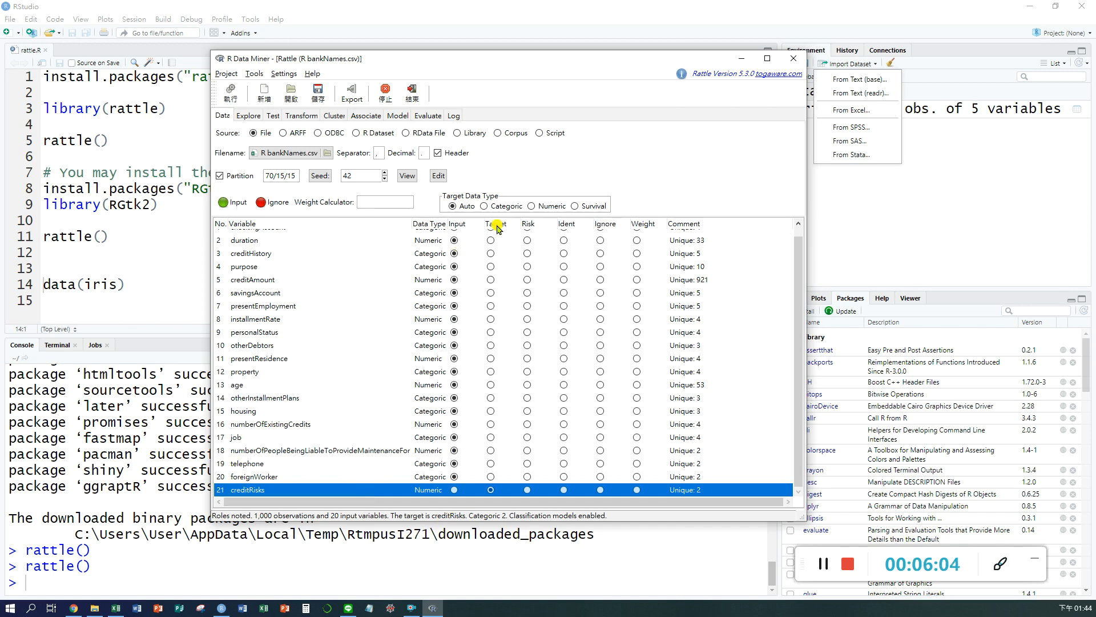
pyautogui.scroll(1, 342, 345)
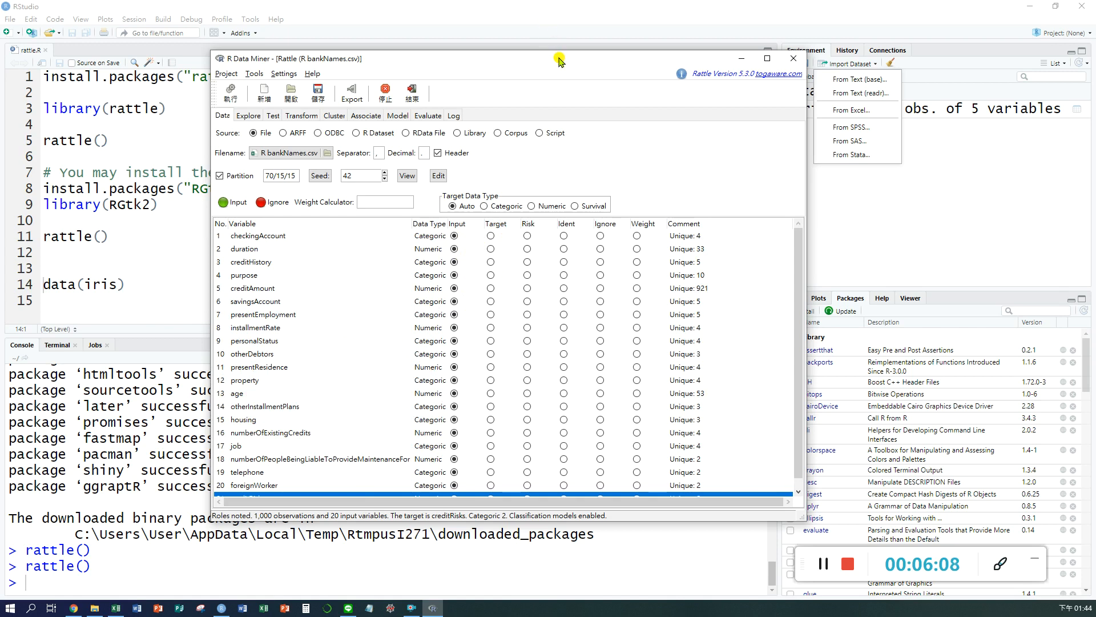
pyautogui.moveTo(560, 54); pyautogui.dragTo(560, 40)
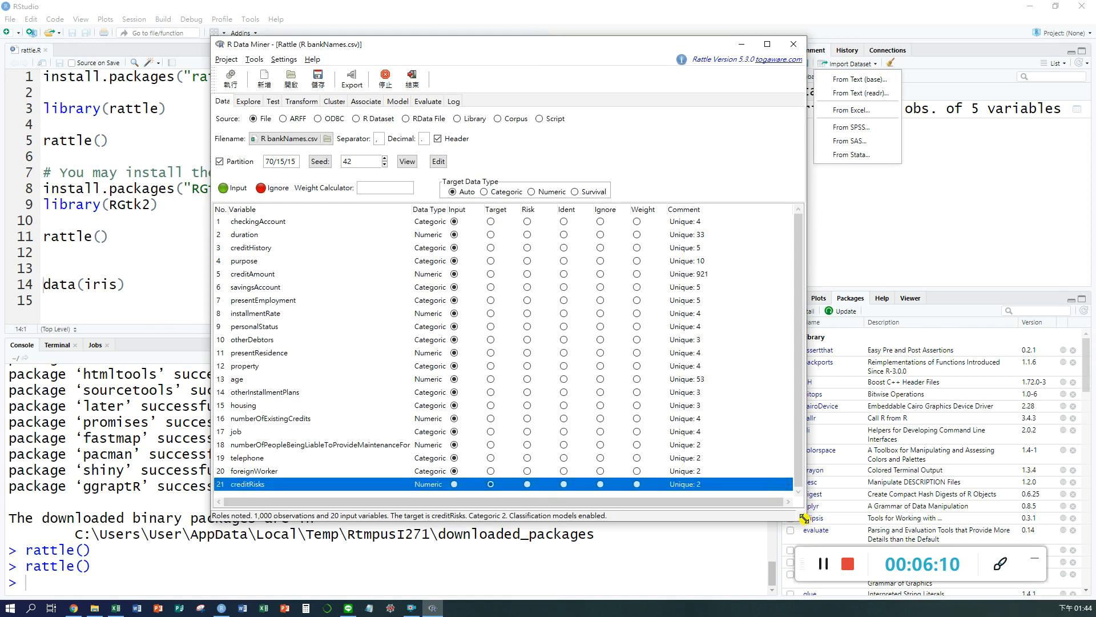
pyautogui.moveTo(821, 534); pyautogui.dragTo(859, 575)
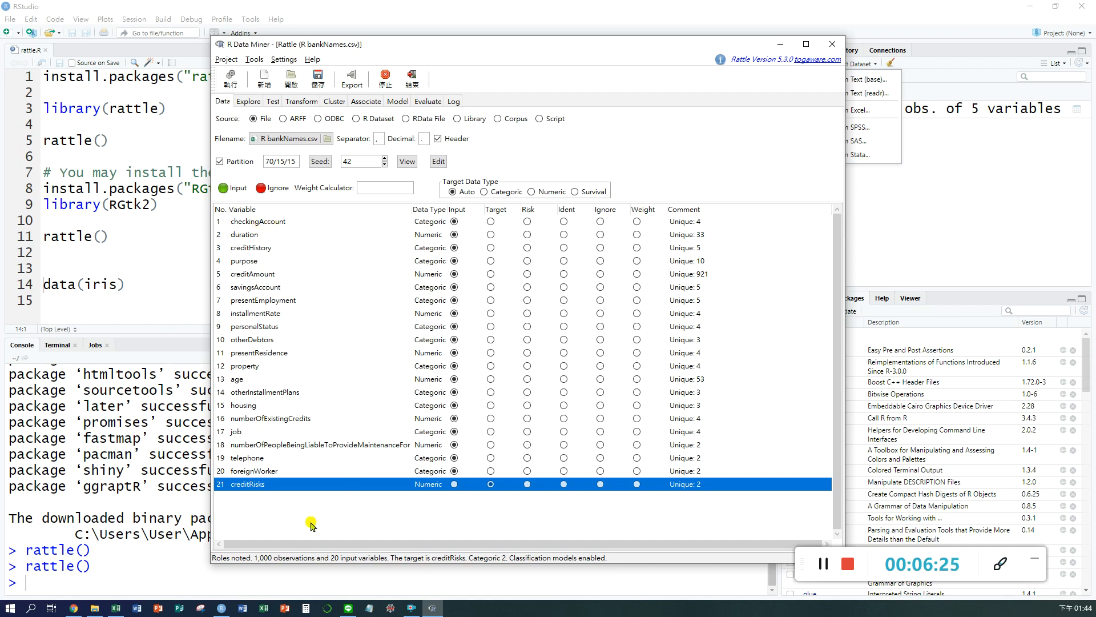
# - Switch to Chrome, open the UCI machine-learning-databases/statlog/german index in a new tab, and go up to its parent directory
pyautogui.click(72, 608)
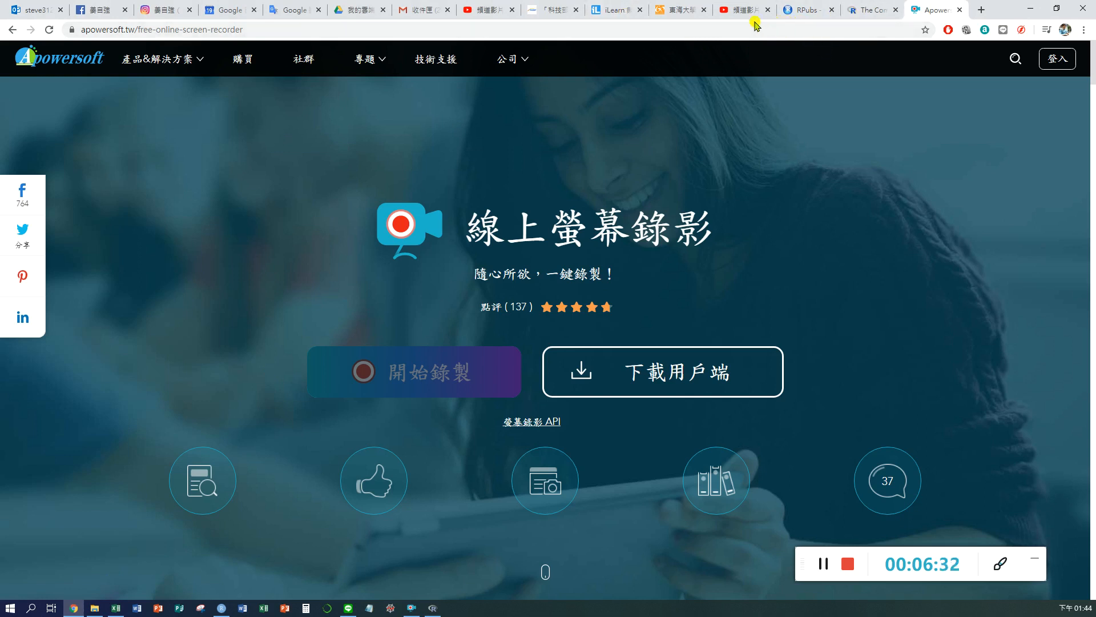
pyautogui.click(981, 9)
pyautogui.click(298, 29)
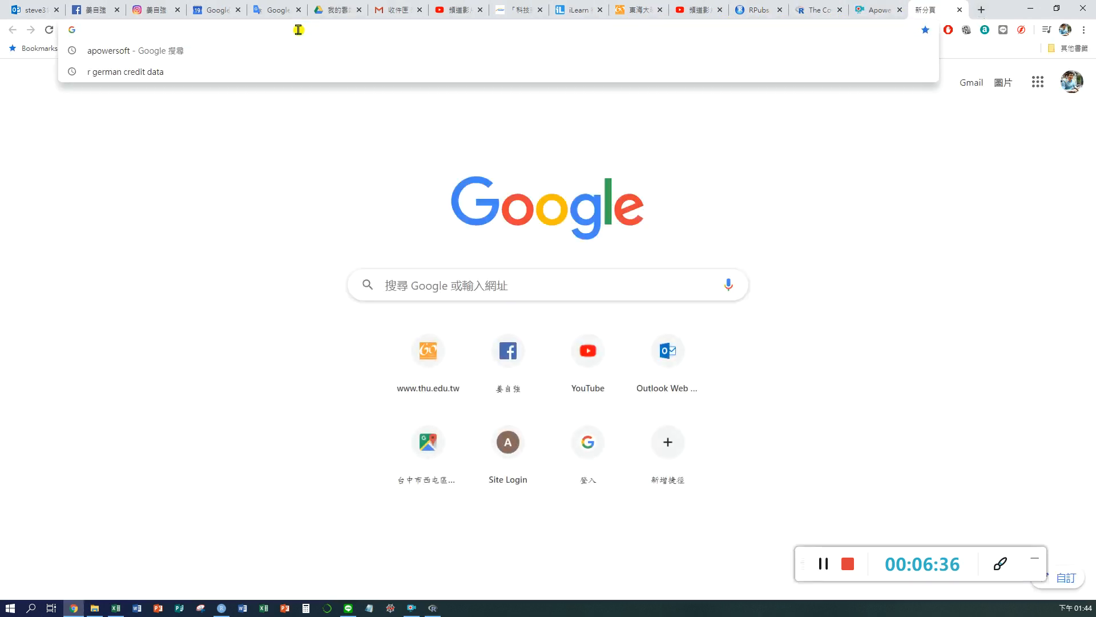
pyautogui.write('UC')
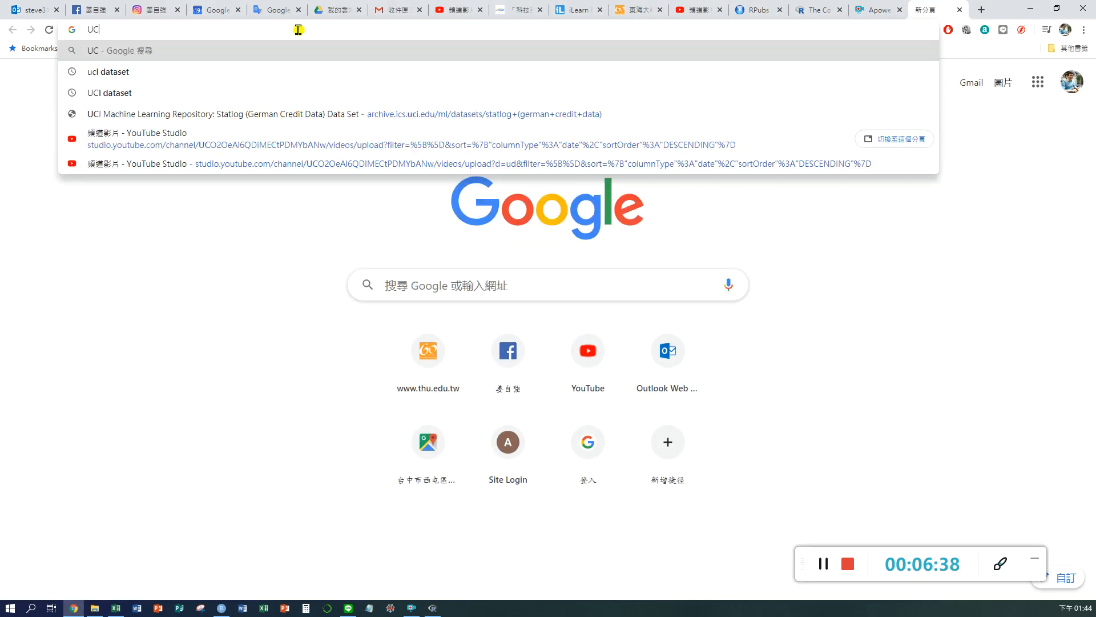
pyautogui.write('I')
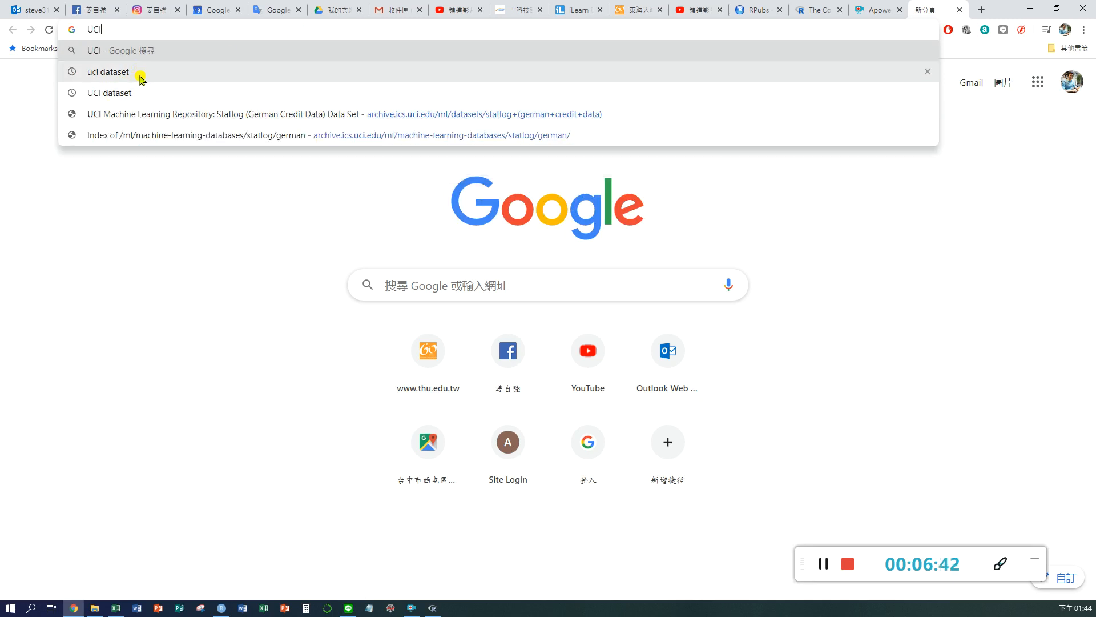
pyautogui.click(217, 135)
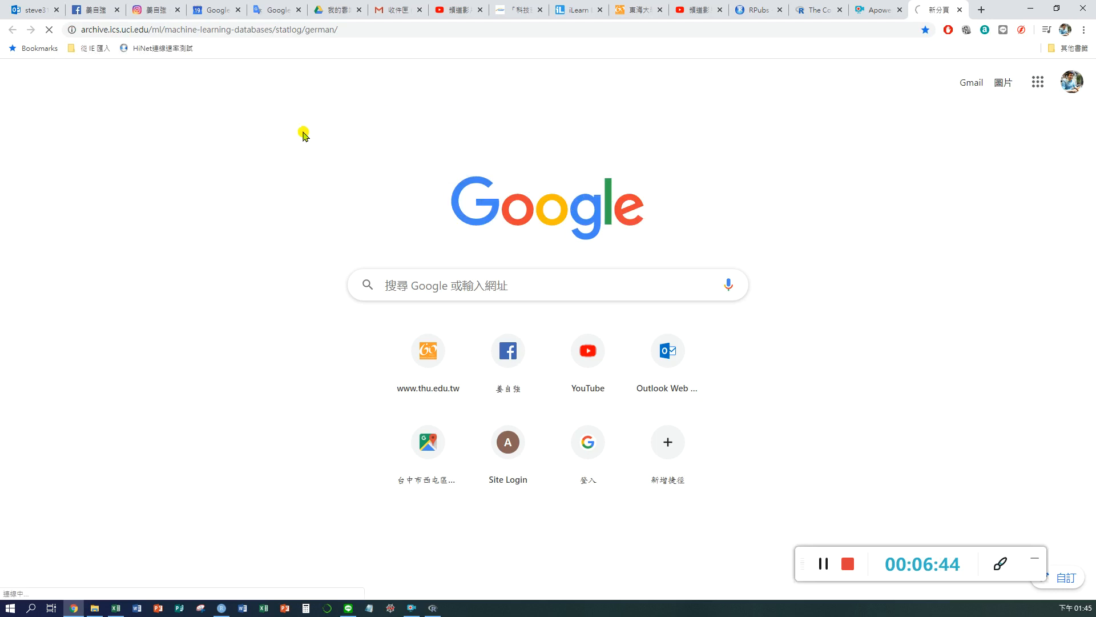
pyautogui.click(100, 97)
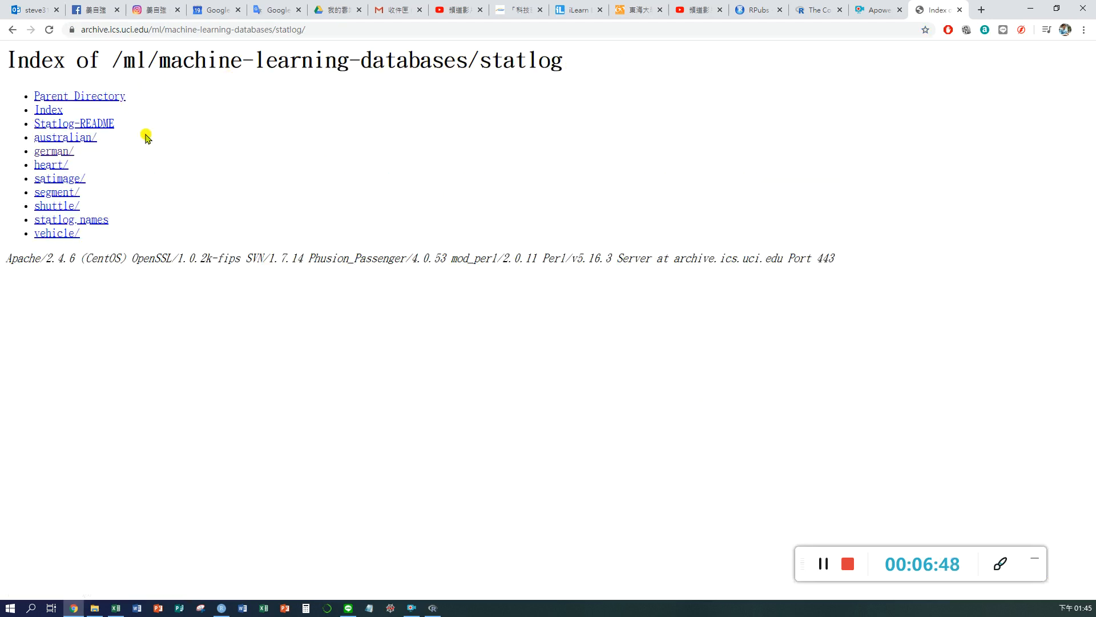
# - Search Google for UCI, refine the search to "uci dataset", and open the UCI Machine Learning Repository's Data Sets page
pyautogui.click(51, 113)
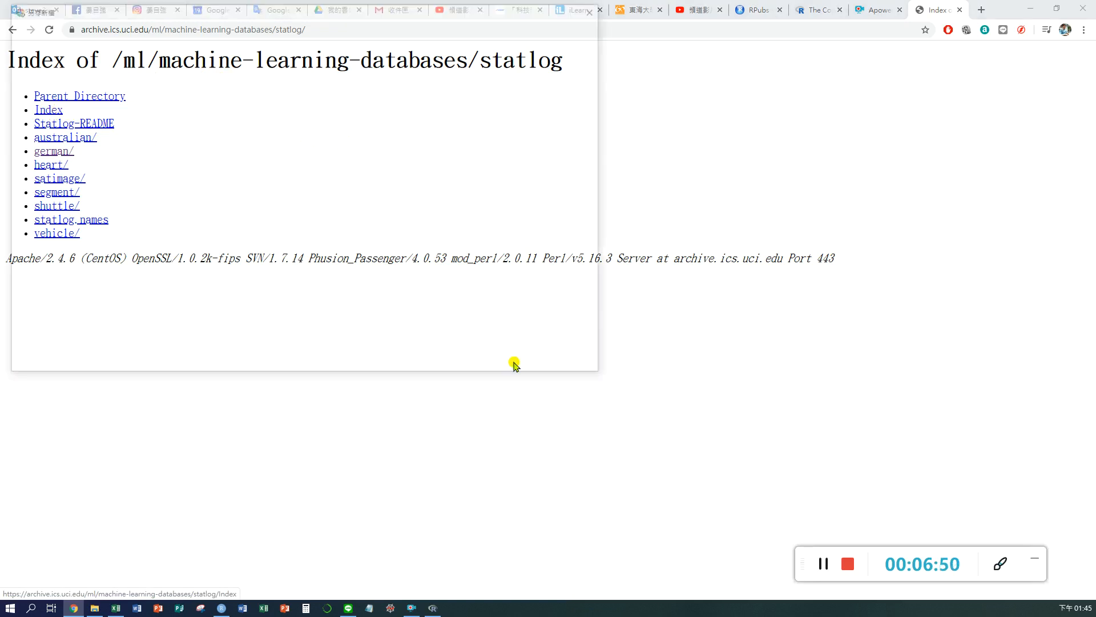
pyautogui.click(593, 10)
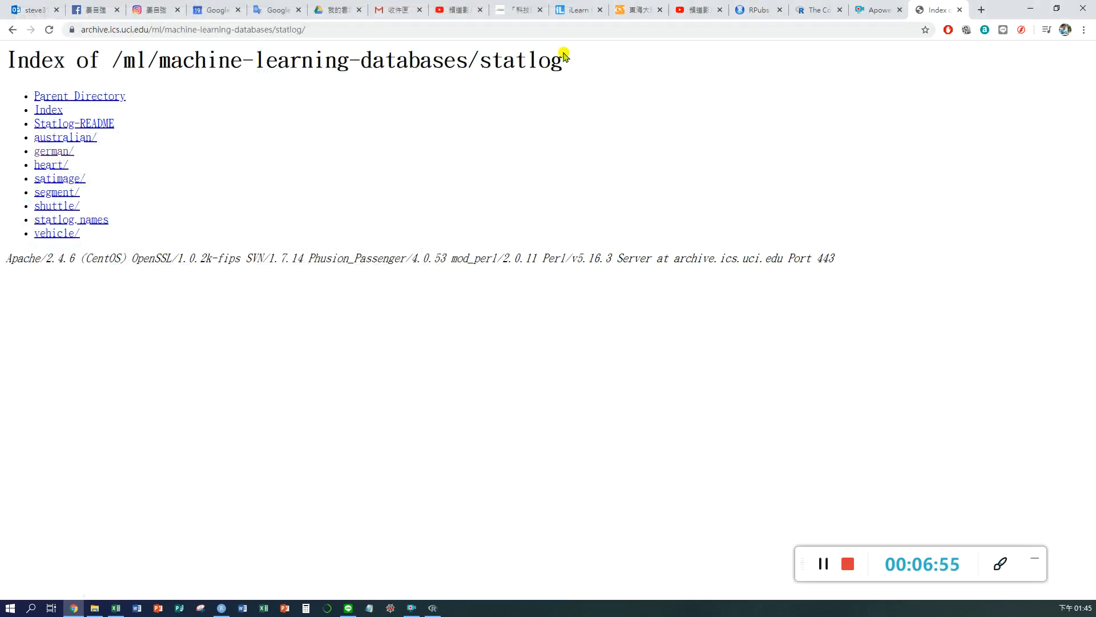
pyautogui.moveTo(306, 29); pyautogui.dragTo(81, 30)
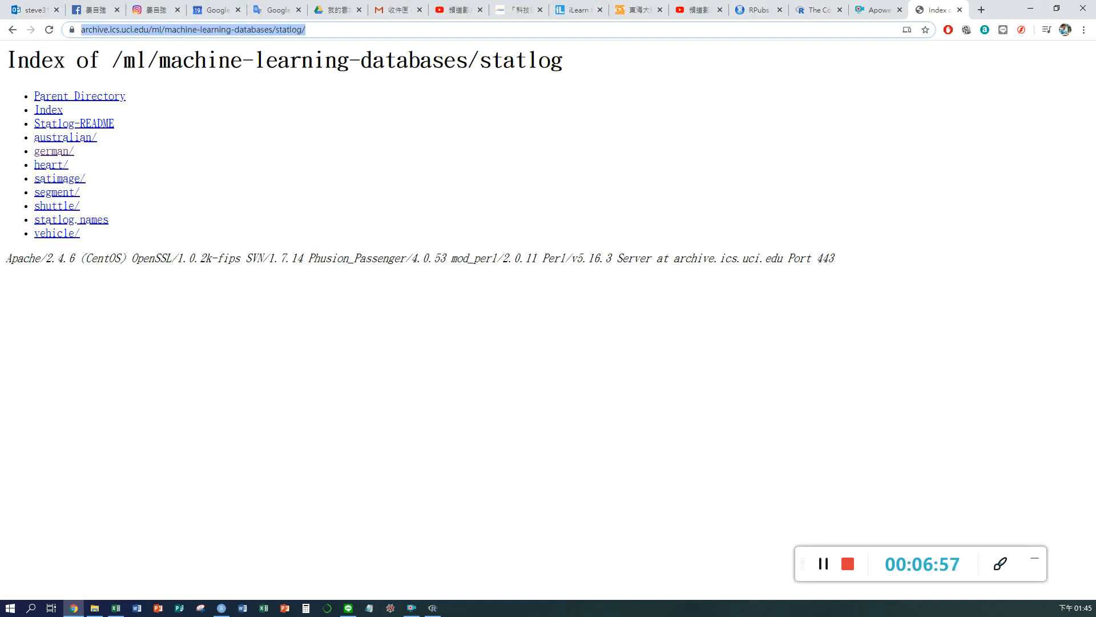
pyautogui.write('UCI')
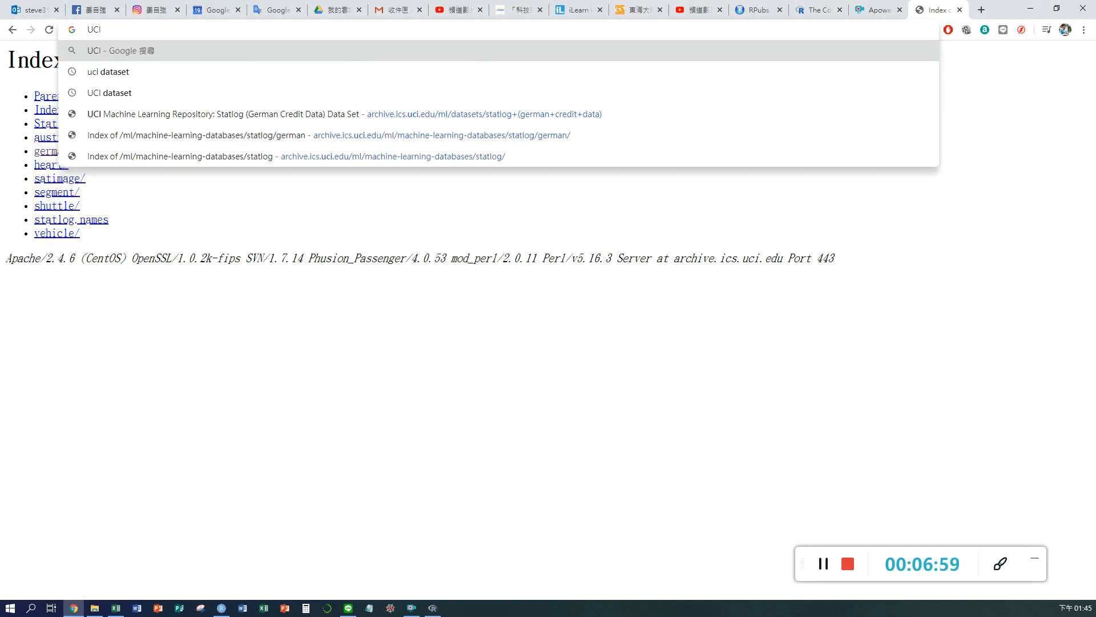
pyautogui.press('Return')
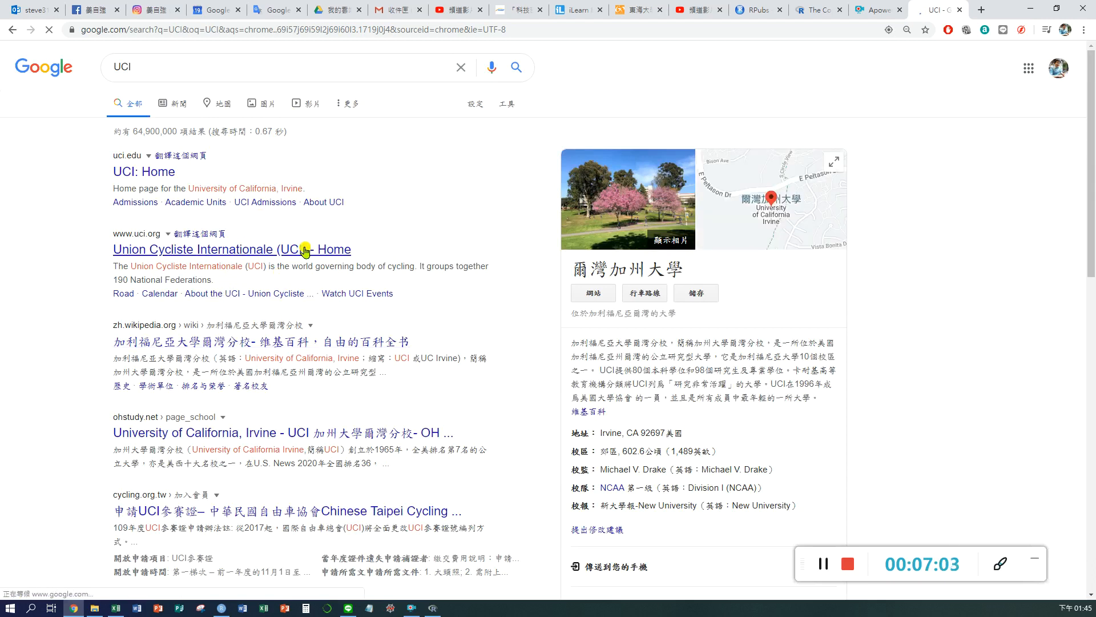
pyautogui.click(154, 64)
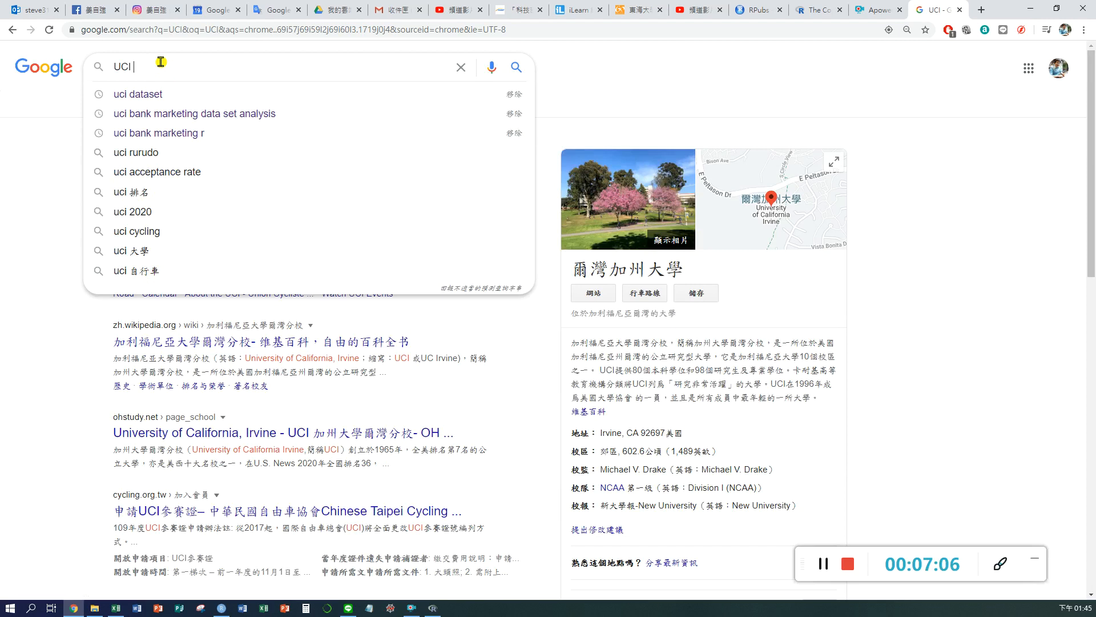
pyautogui.click(147, 95)
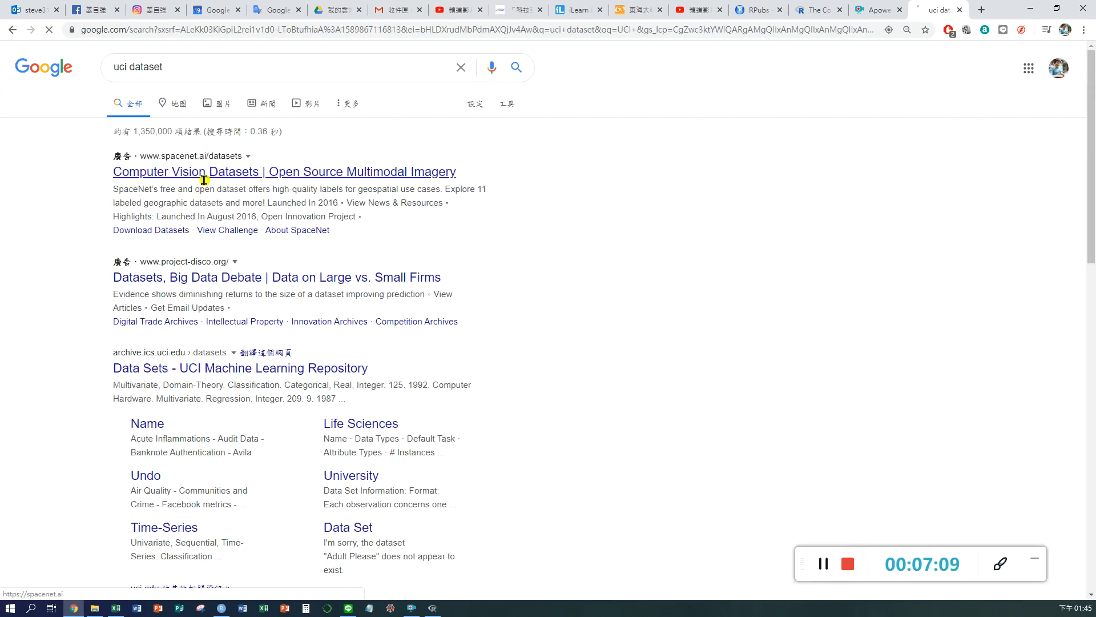
pyautogui.click(225, 370)
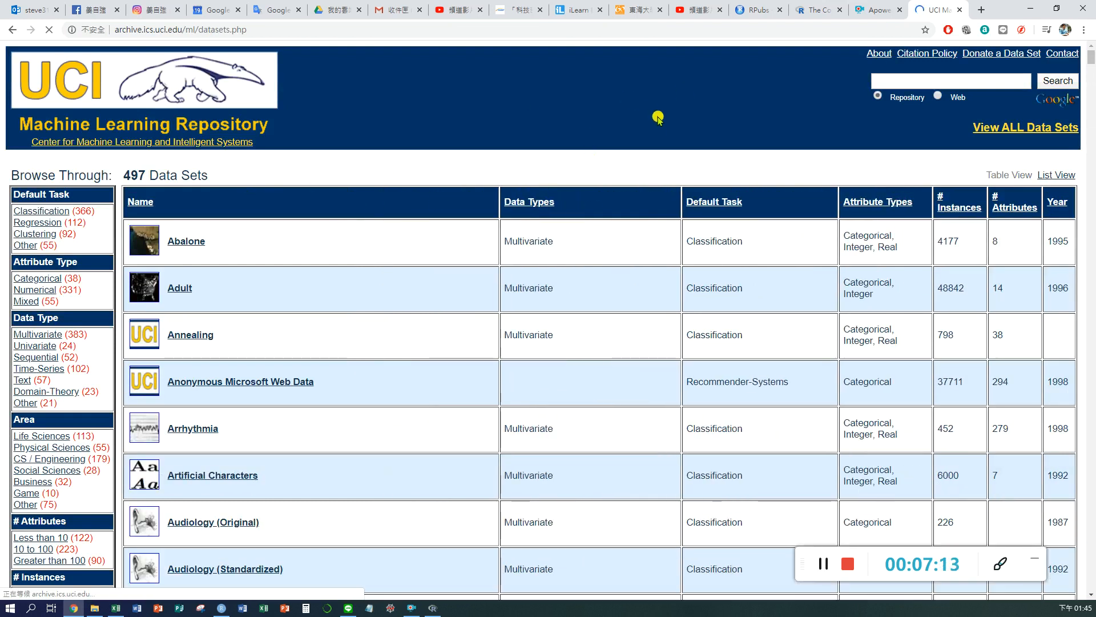
# - Switch back to RStudio with the Rattle window in front and shift the Rattle window slightly up and to the left
pyautogui.click(433, 607)
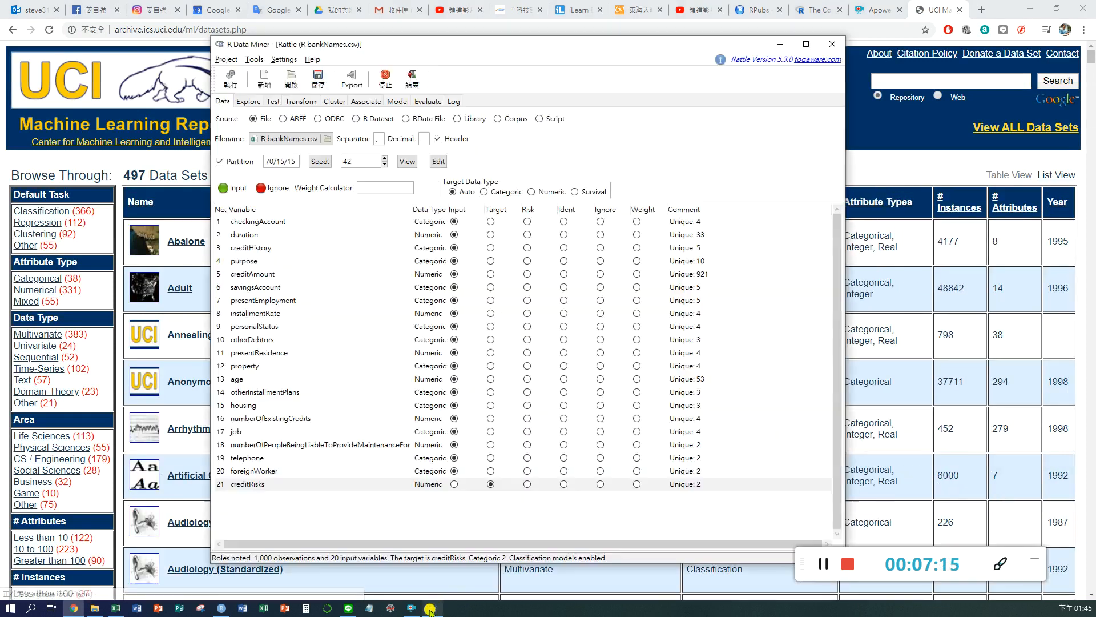
pyautogui.click(221, 607)
pyautogui.click(433, 607)
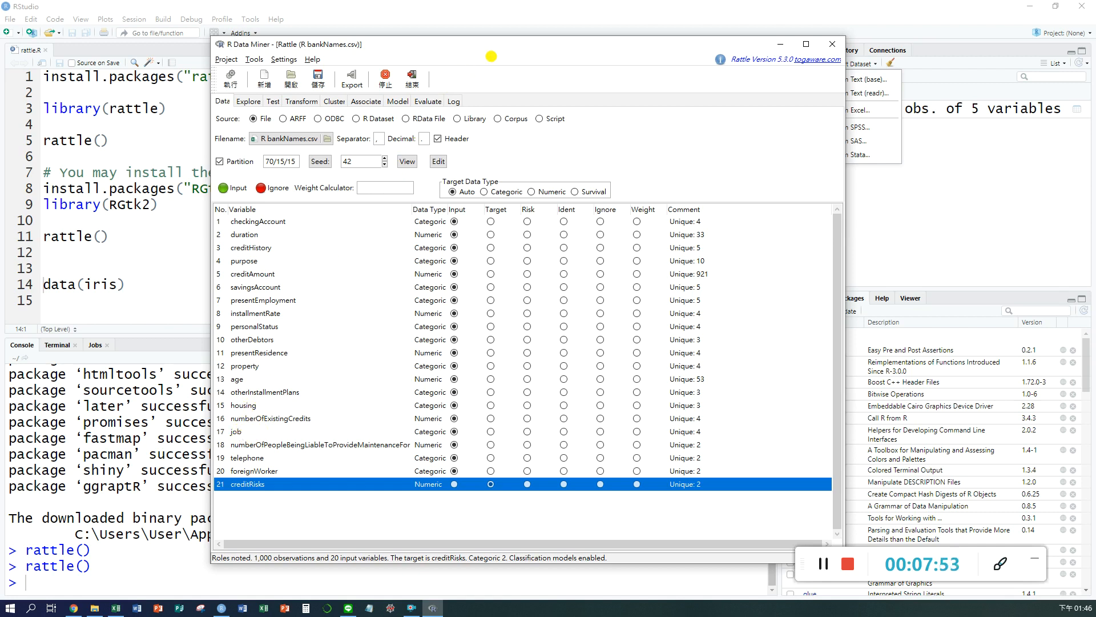
pyautogui.moveTo(506, 45); pyautogui.dragTo(471, 36)
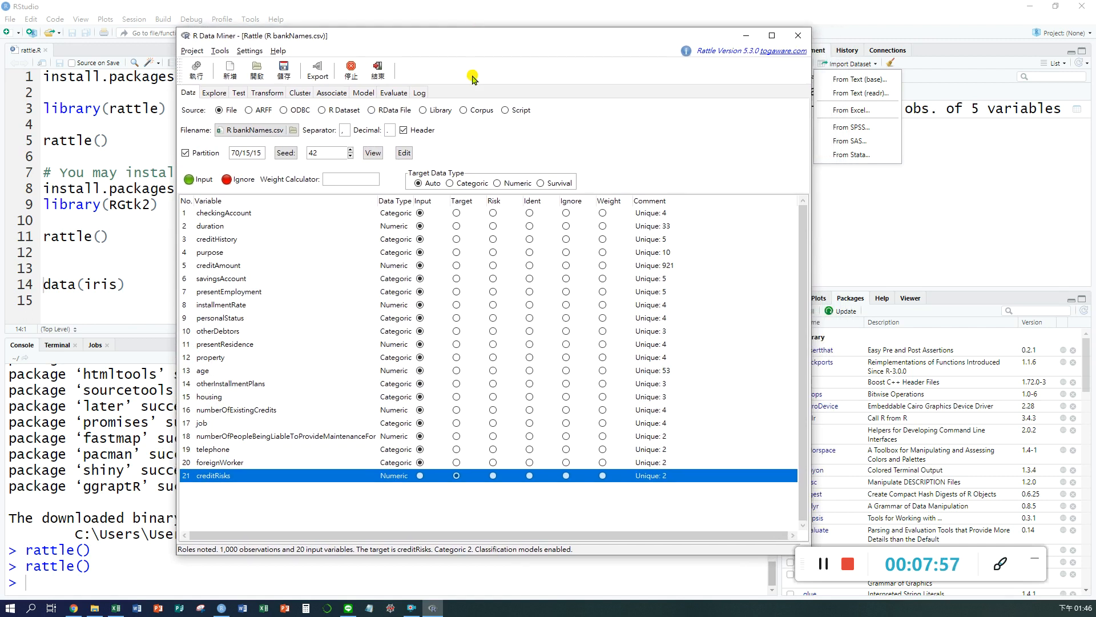
# - Generate the Explore Summary of the dataset in Rattle, letting it install the required Hmisc package
pyautogui.click(212, 93)
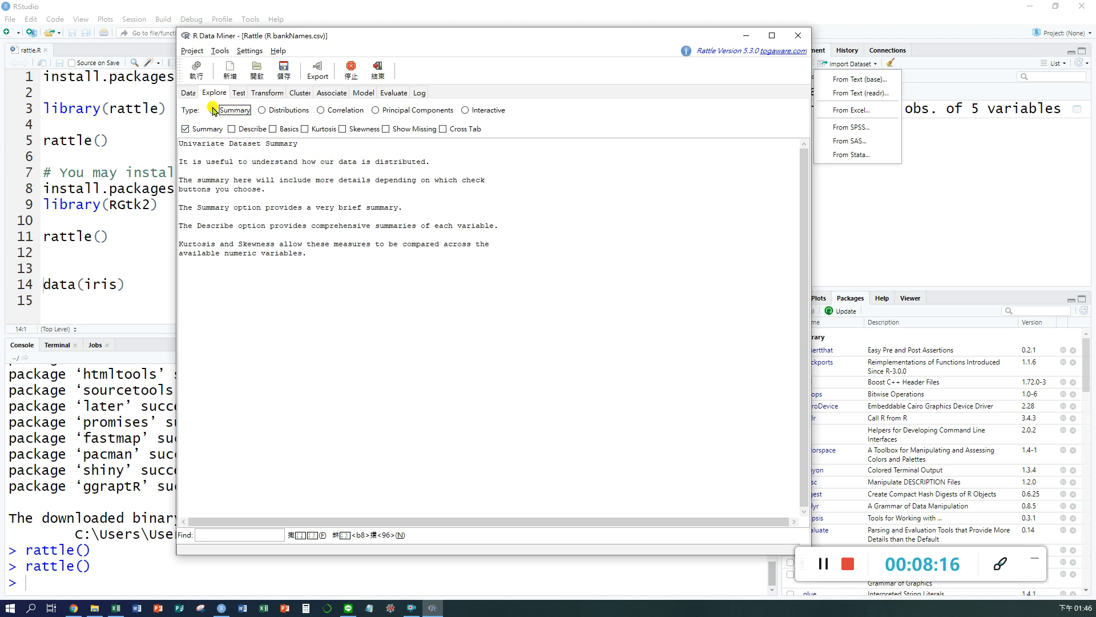
pyautogui.click(187, 93)
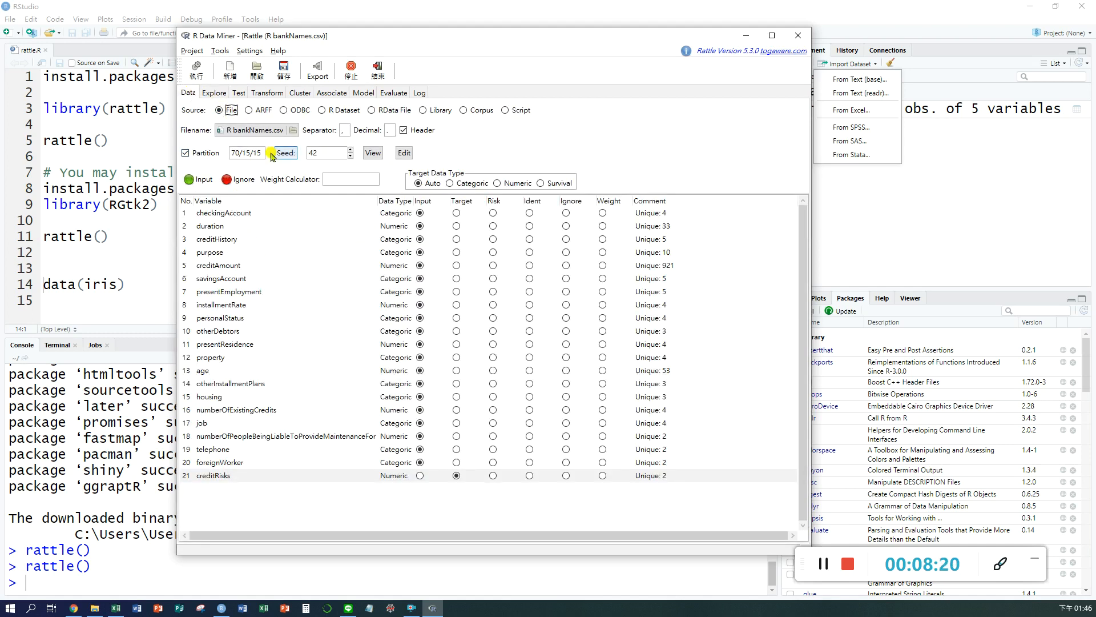
pyautogui.click(216, 93)
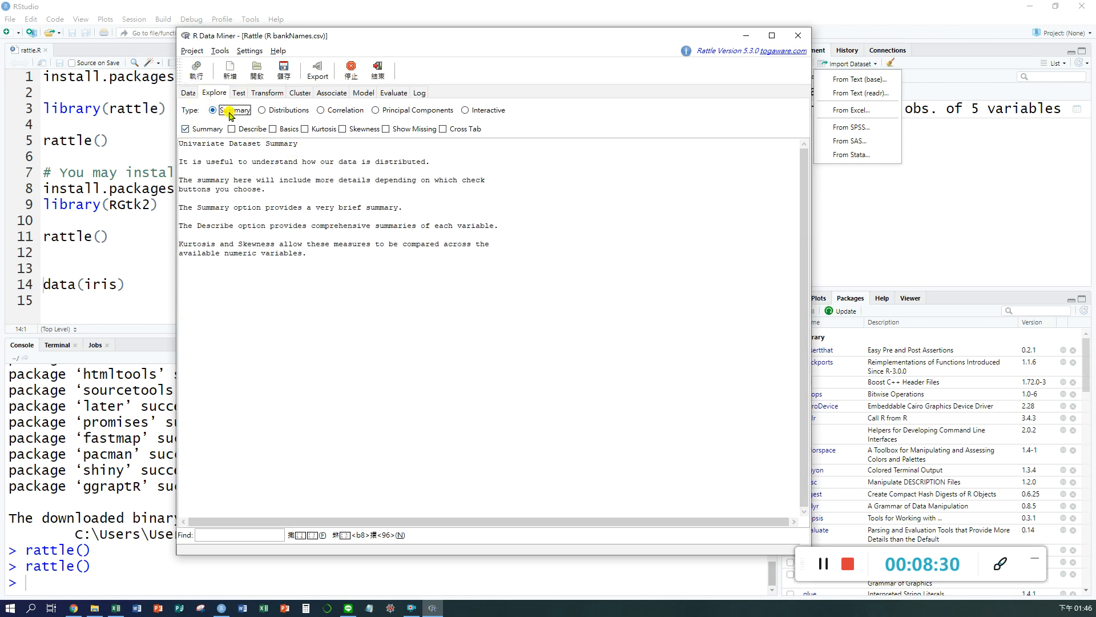
pyautogui.click(199, 72)
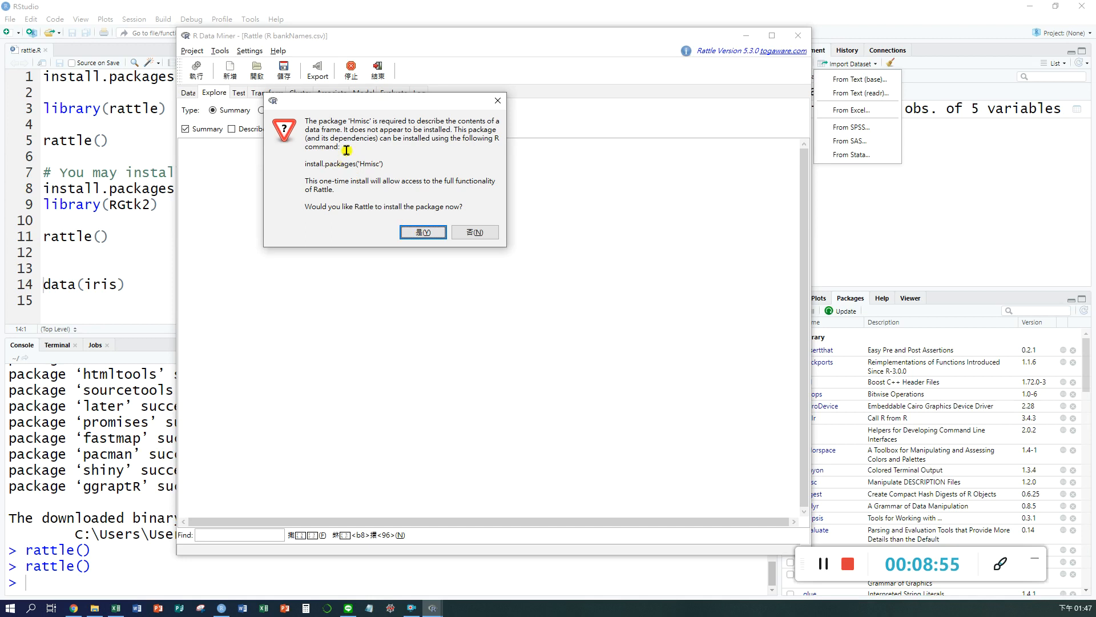
pyautogui.click(423, 231)
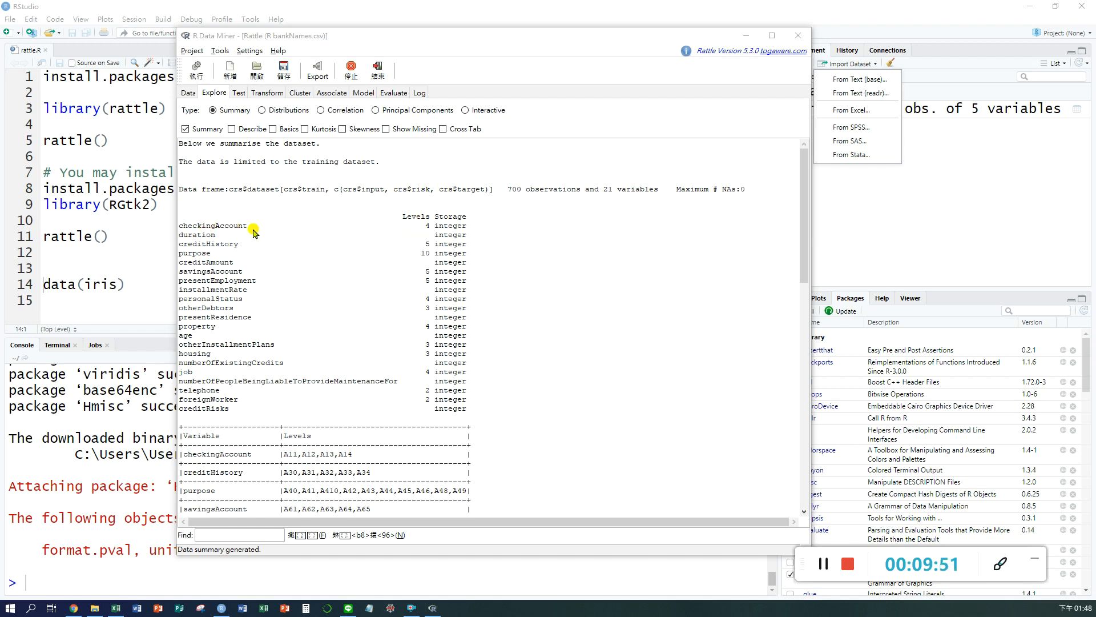
# - Examine the summary output, including checkingAccount's levels, the level table of the categoric variables, and the distribution tables down to creditRisks
pyautogui.moveTo(250, 227); pyautogui.dragTo(431, 226)
pyautogui.click(469, 237)
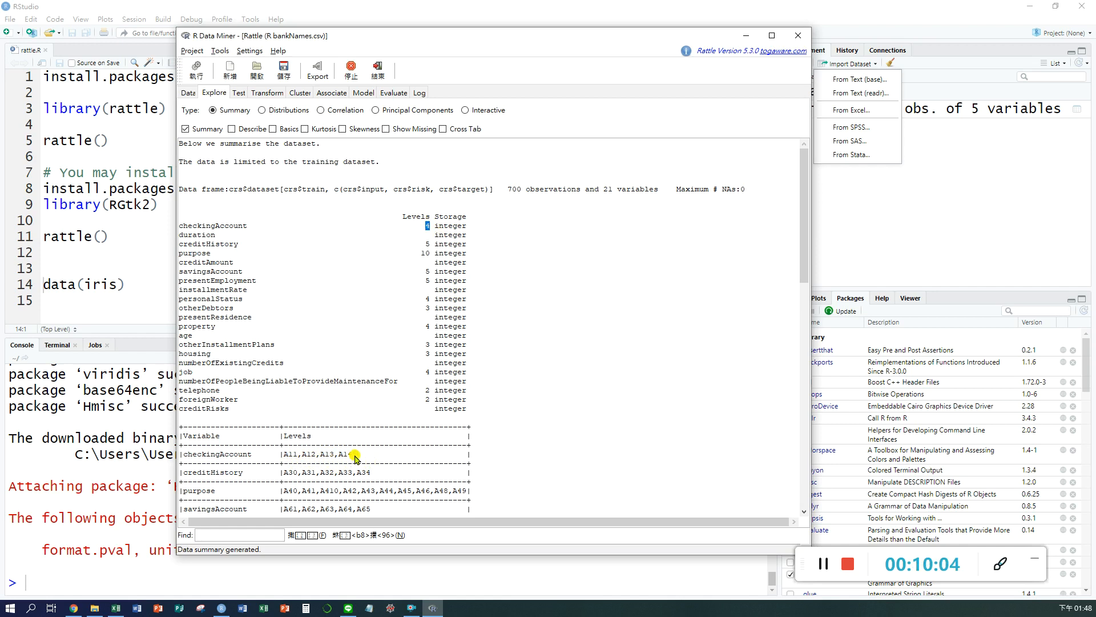
pyautogui.moveTo(360, 455); pyautogui.dragTo(279, 457)
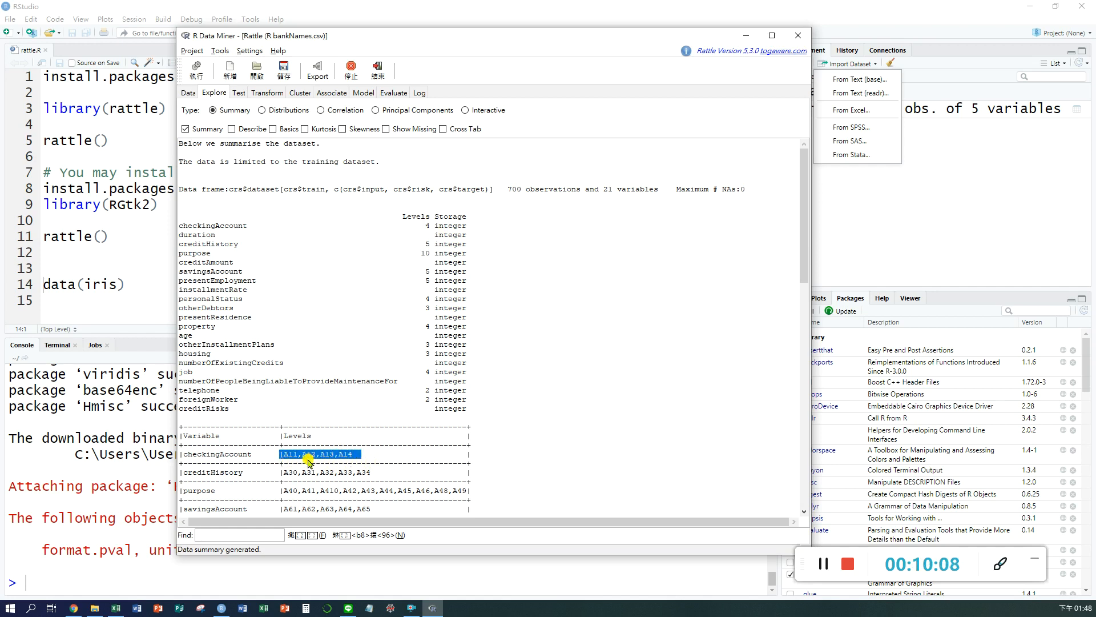
pyautogui.scroll(-5, 473, 401)
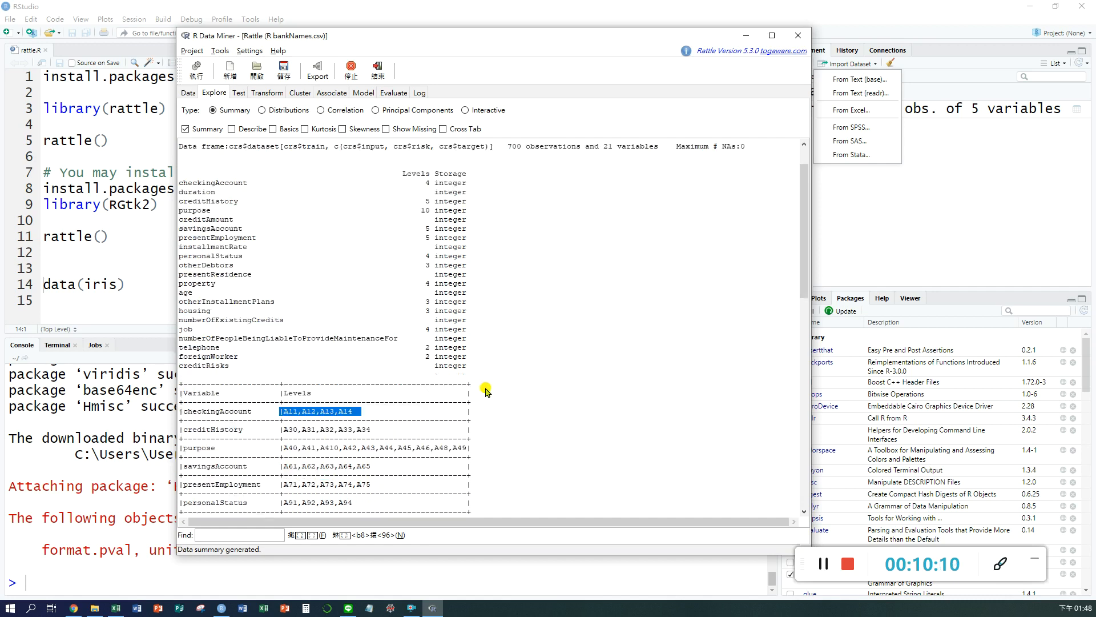
pyautogui.scroll(-3, 485, 391)
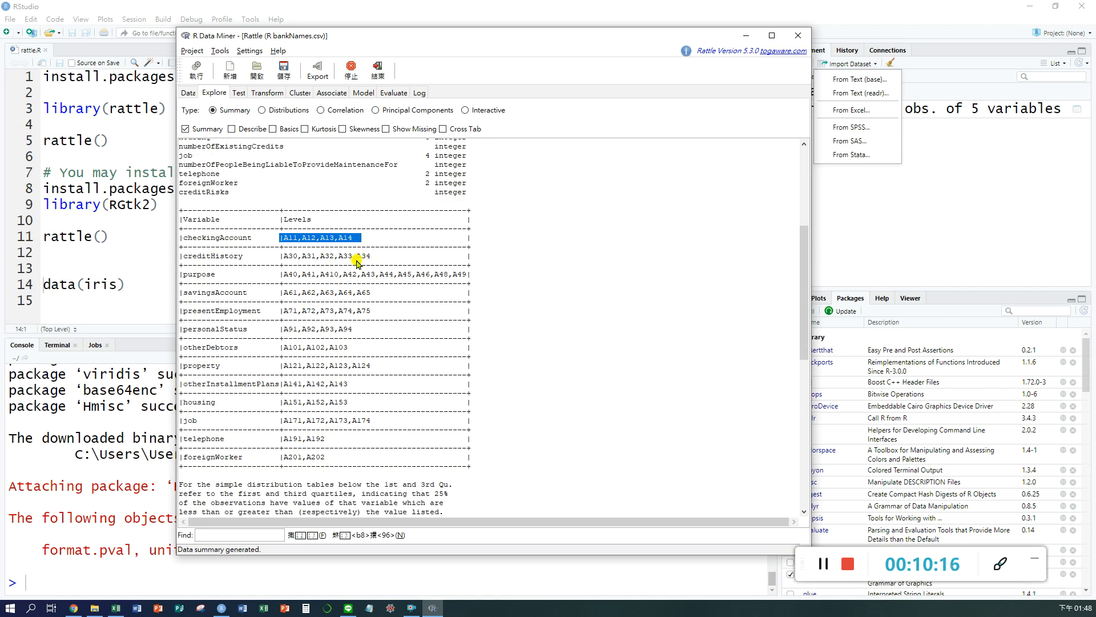
pyautogui.scroll(-5, 359, 273)
pyautogui.scroll(-3, 358, 273)
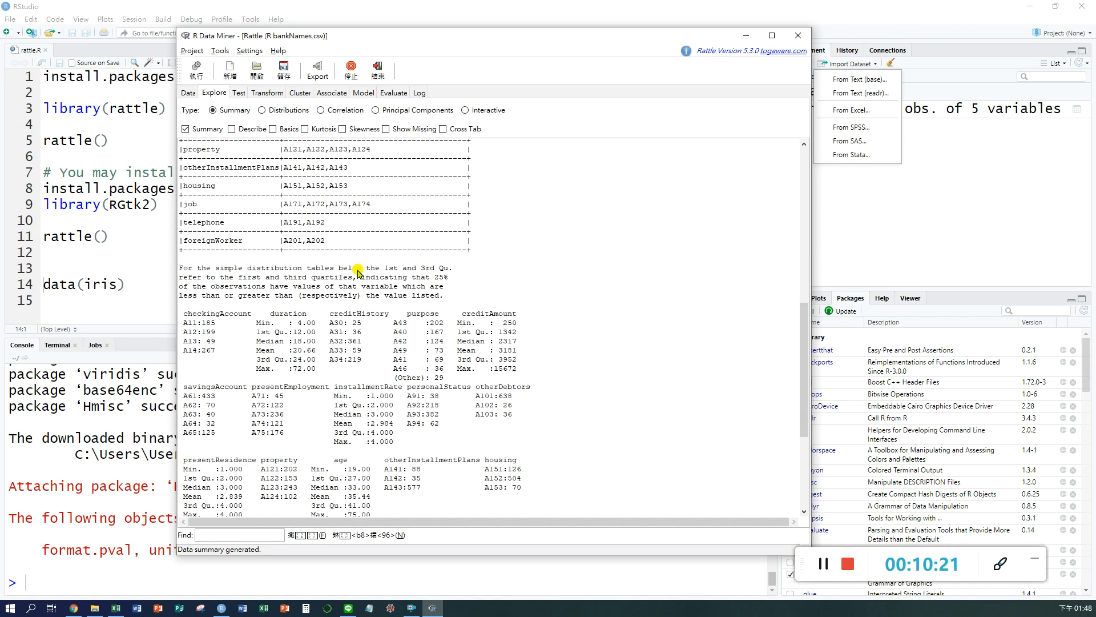
pyautogui.scroll(-2, 359, 273)
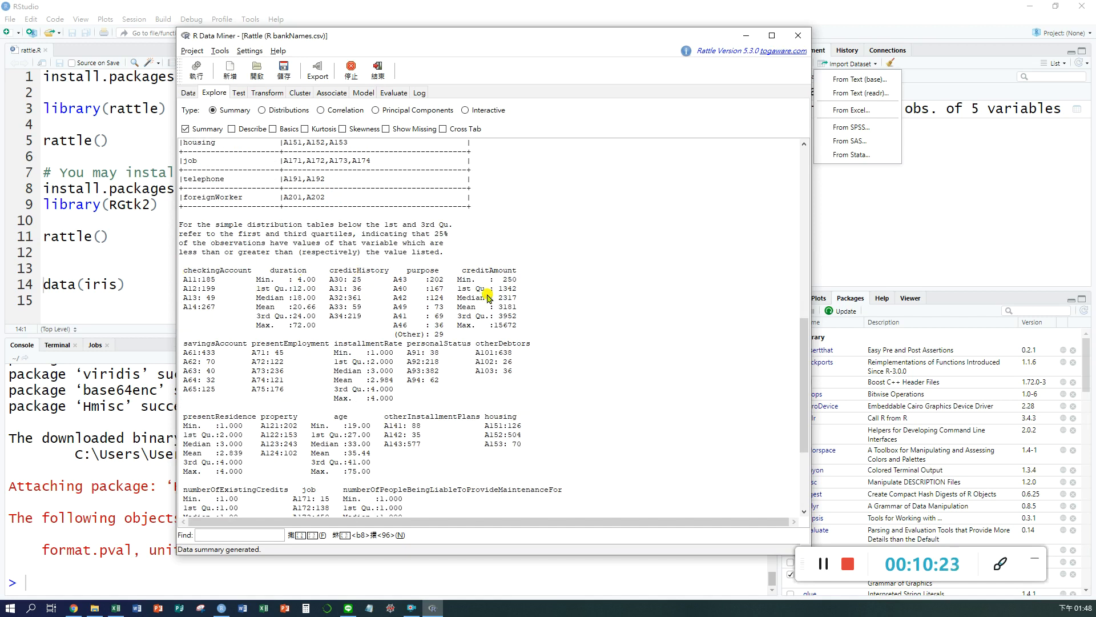
pyautogui.scroll(-3, 513, 448)
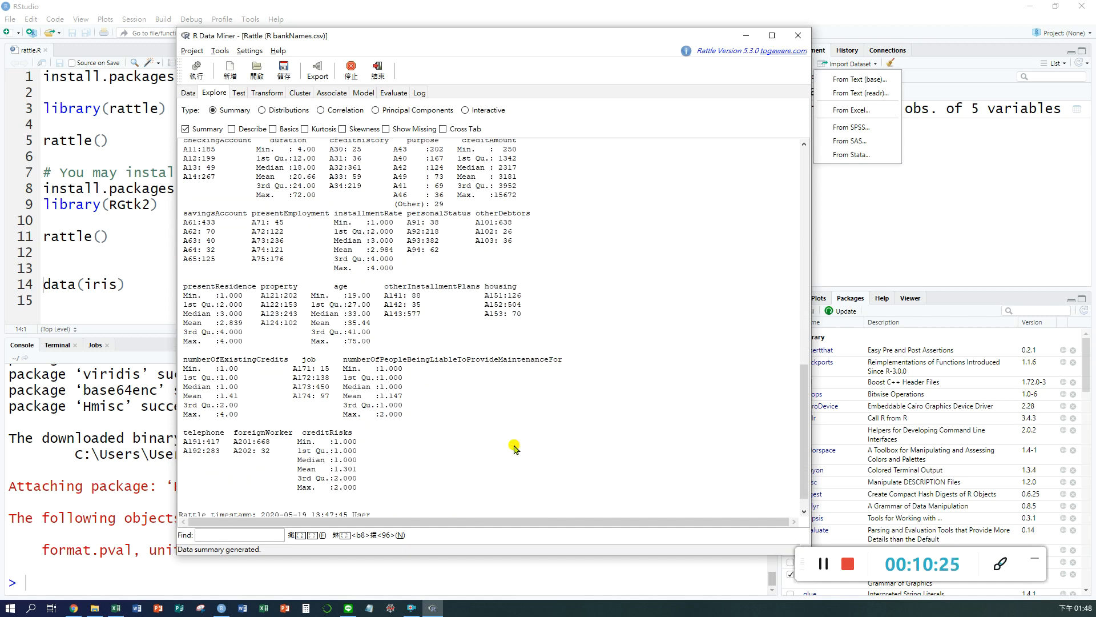
pyautogui.scroll(3, 513, 448)
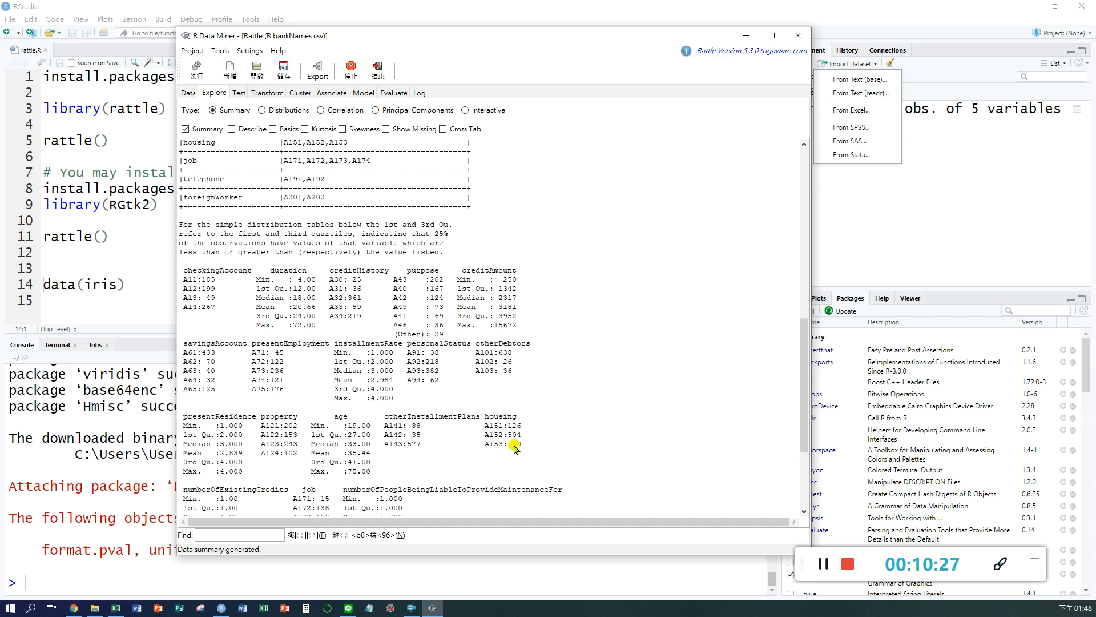
pyautogui.scroll(-4, 401, 363)
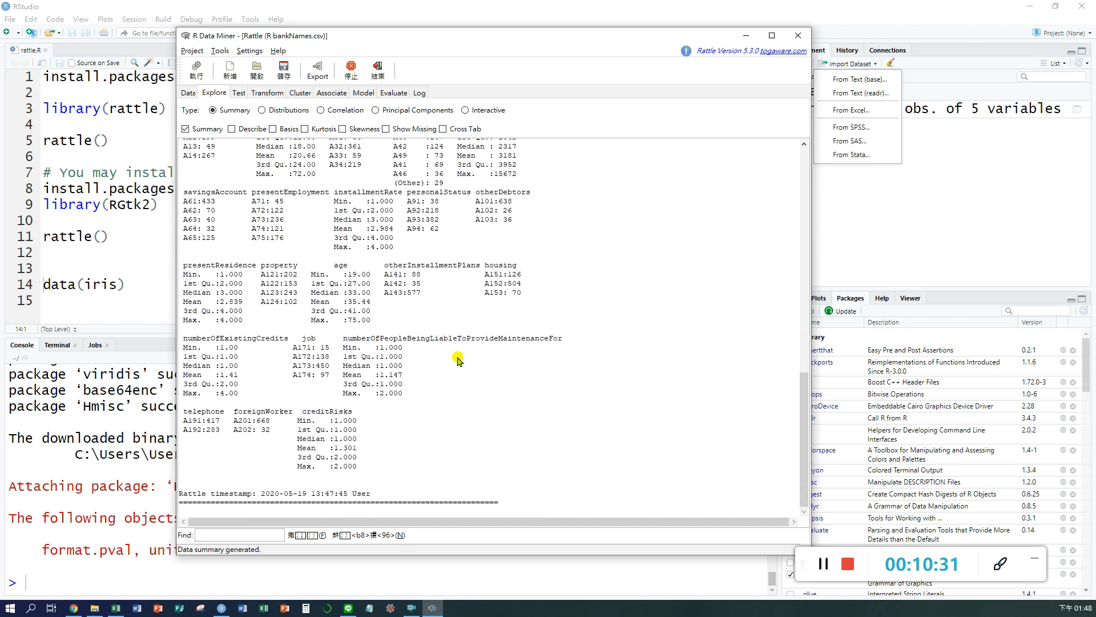
pyautogui.scroll(4, 458, 361)
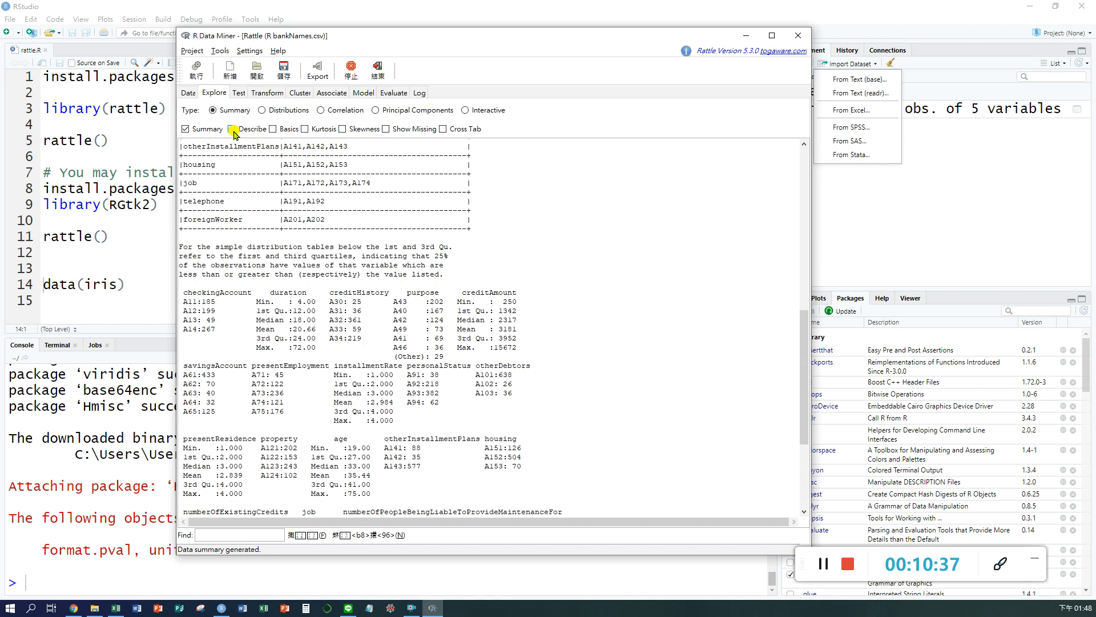
# - Generate only the missing value summary, with Show Missing enabled and Summary disabled
pyautogui.click(385, 130)
pyautogui.click(185, 129)
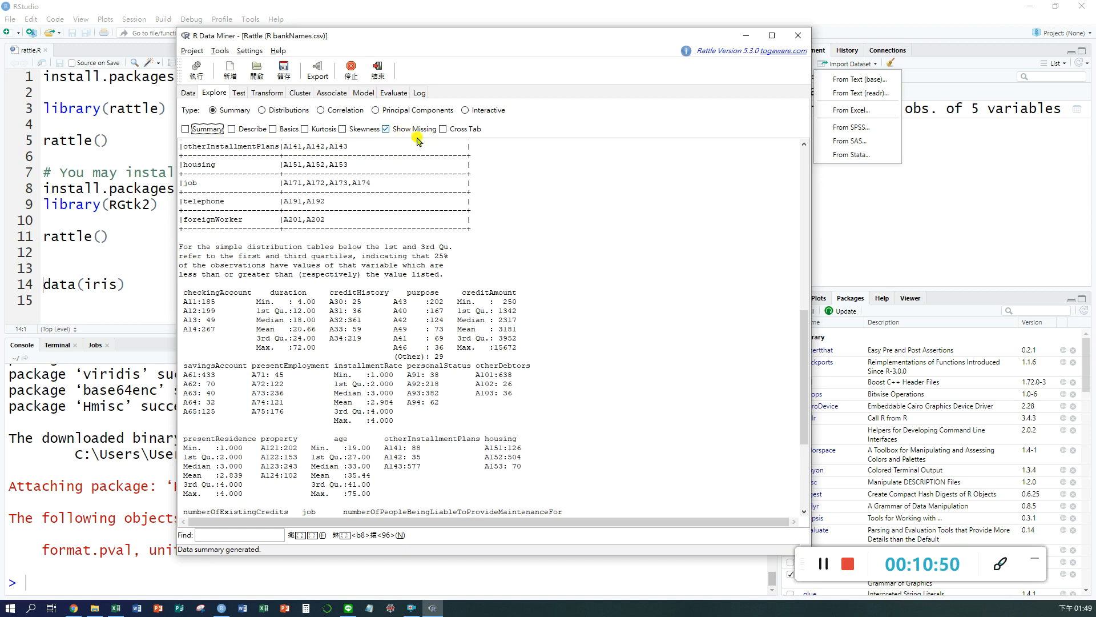
pyautogui.click(200, 68)
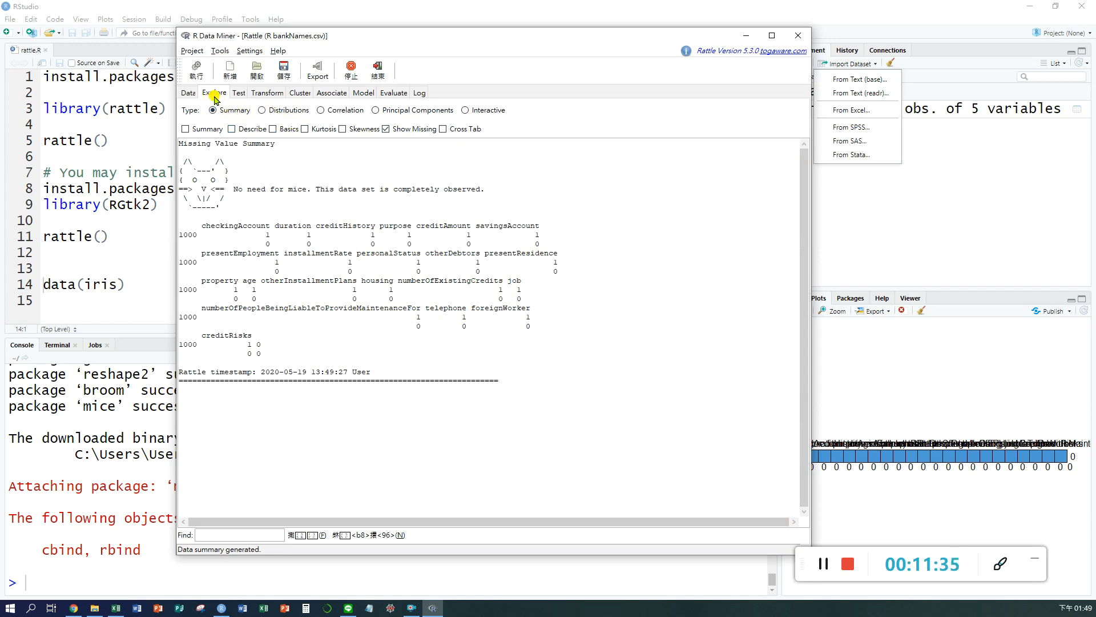
# - Set the exploration type to Distributions and enlarge the Rattle window so the full categoric variable list fits
pyautogui.click(265, 113)
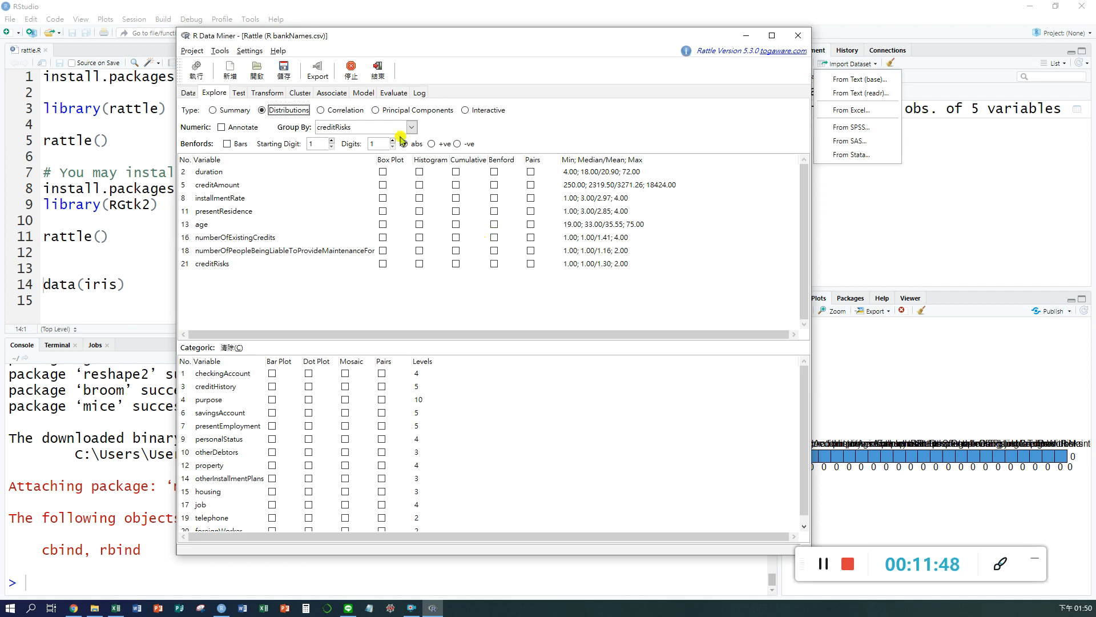
pyautogui.moveTo(448, 35); pyautogui.dragTo(400, 39)
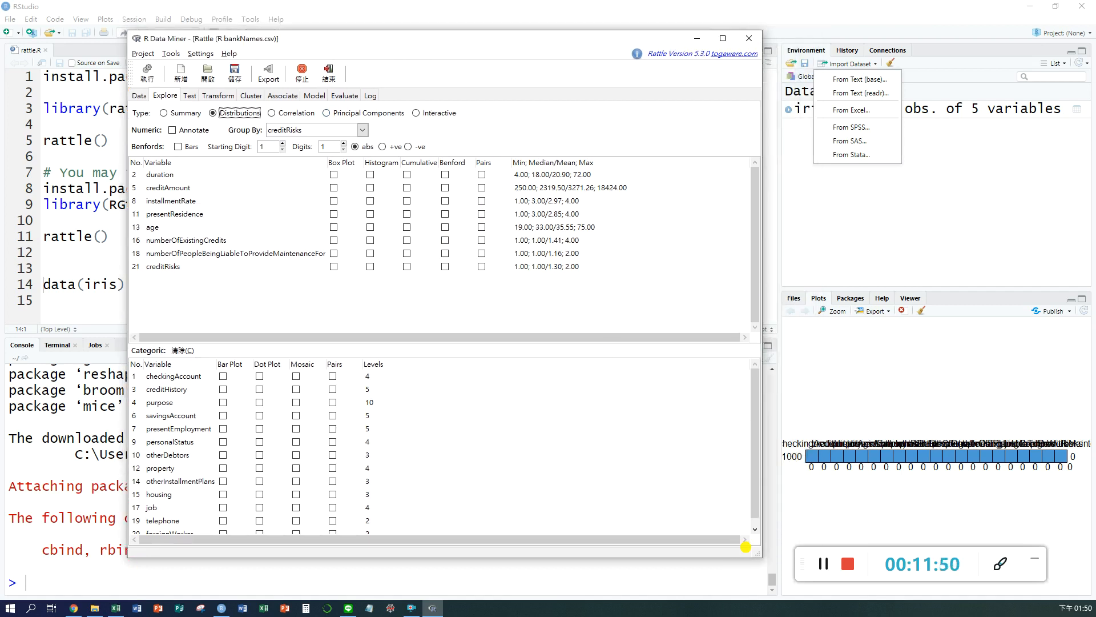
pyautogui.moveTo(760, 557); pyautogui.dragTo(777, 571)
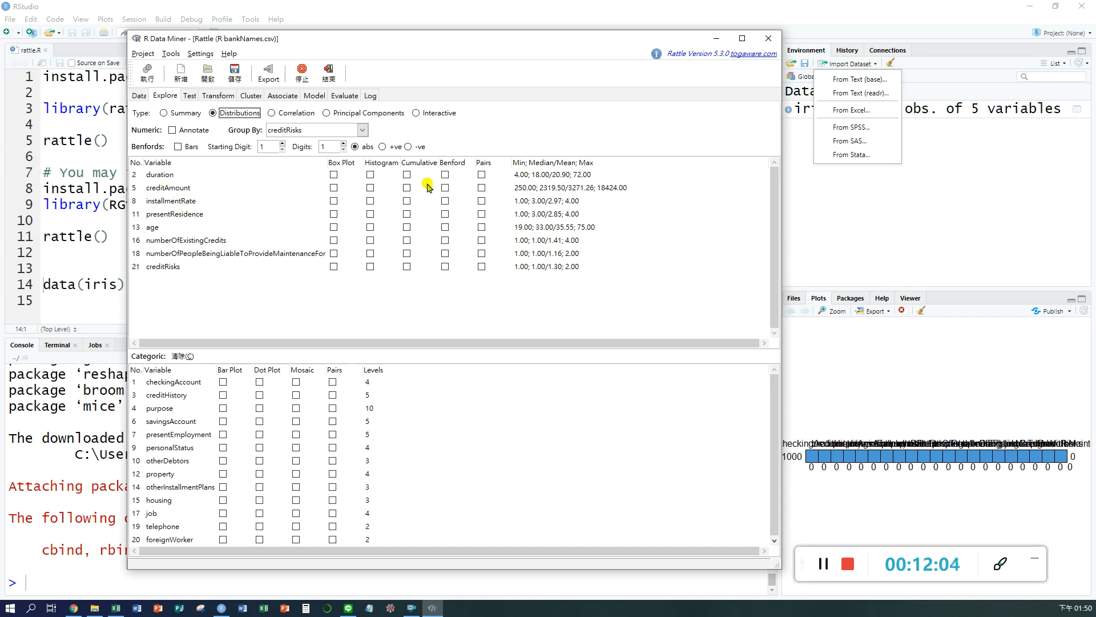
# - Generate a Pairs plot of creditAmount and age, grouped by creditRisks
pyautogui.click(484, 189)
pyautogui.click(482, 188)
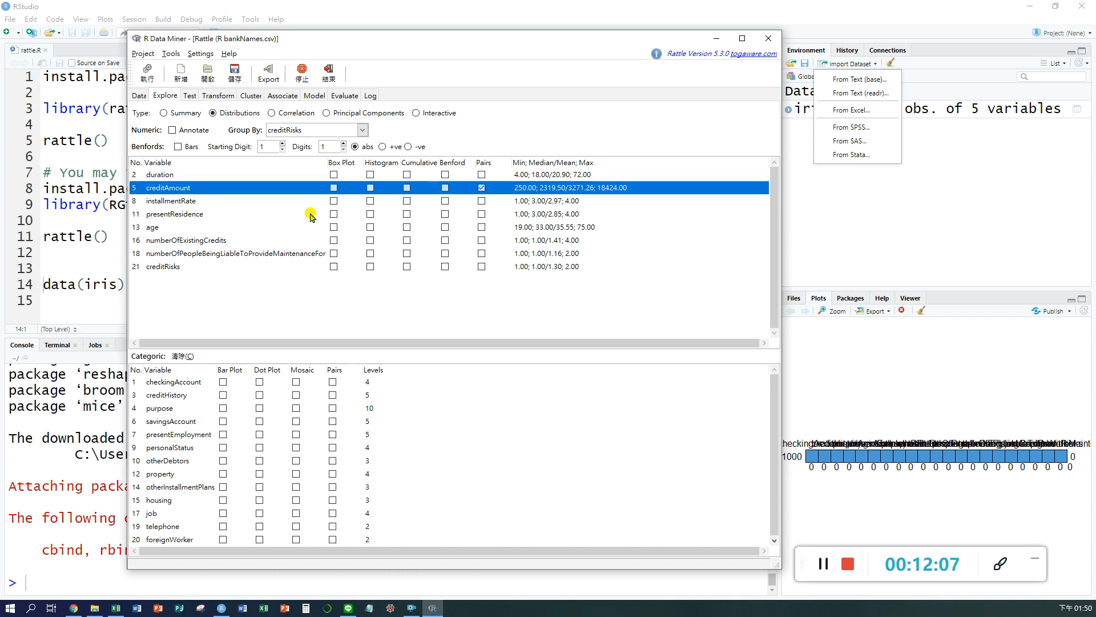
pyautogui.click(481, 227)
pyautogui.click(481, 227)
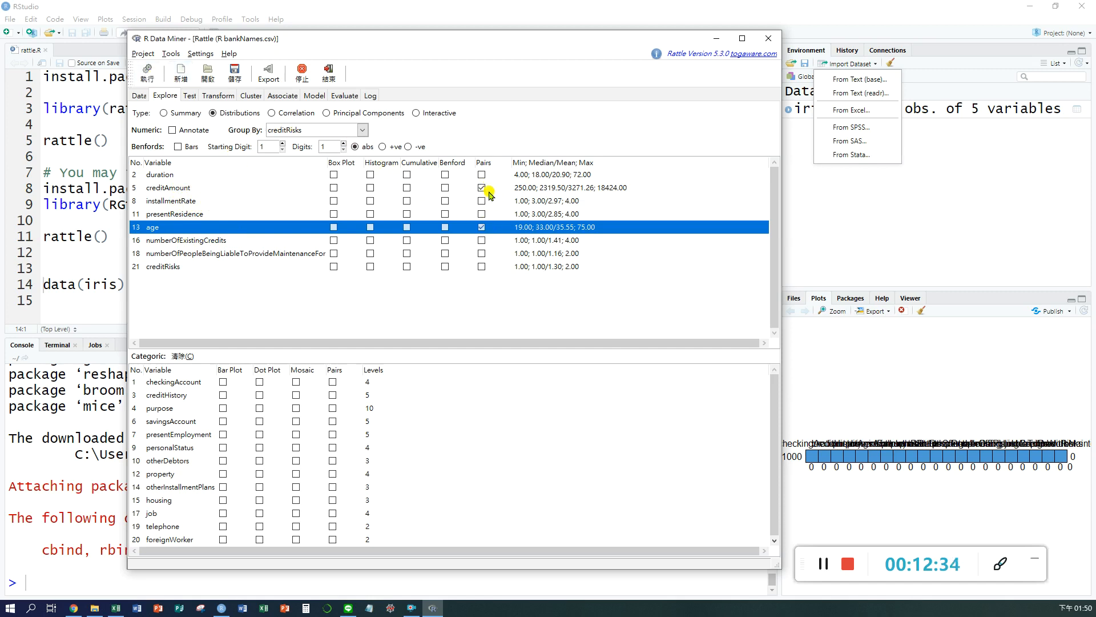
pyautogui.click(149, 77)
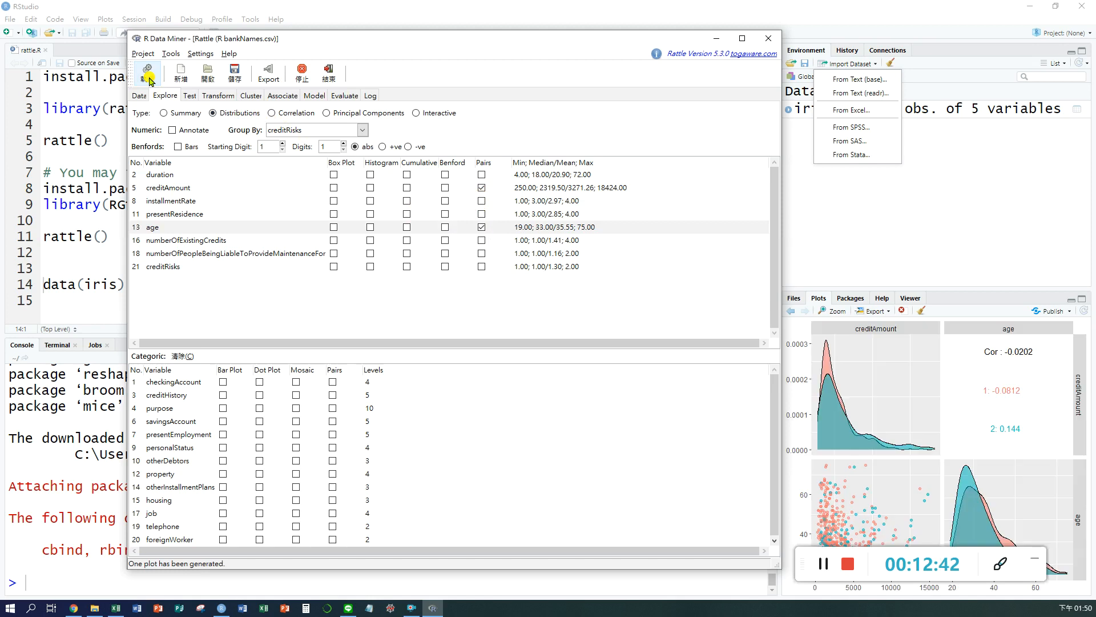
# - Move the Rattle window and the floating recorder bar away from the pairs plot in RStudio
pyautogui.moveTo(633, 38); pyautogui.dragTo(559, 29)
pyautogui.click(805, 563)
pyautogui.moveTo(806, 563); pyautogui.dragTo(506, 571)
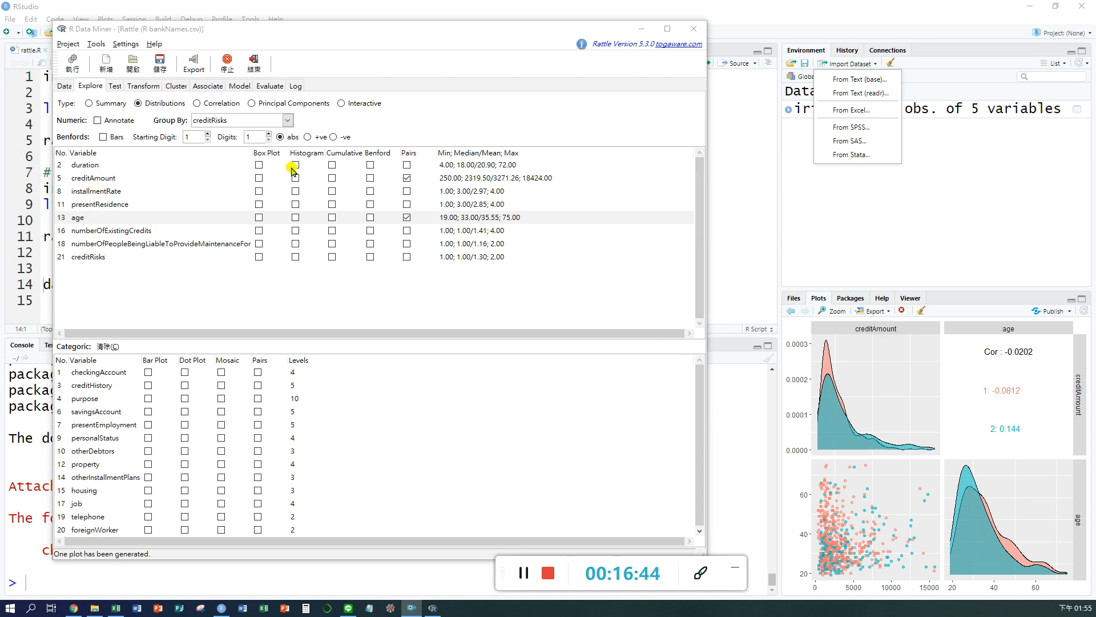
# - Generate a Pairs plot of all eight numeric variables, including duration, installmentRate and creditRisks, grouped by creditRisks
pyautogui.click(406, 165)
pyautogui.click(407, 192)
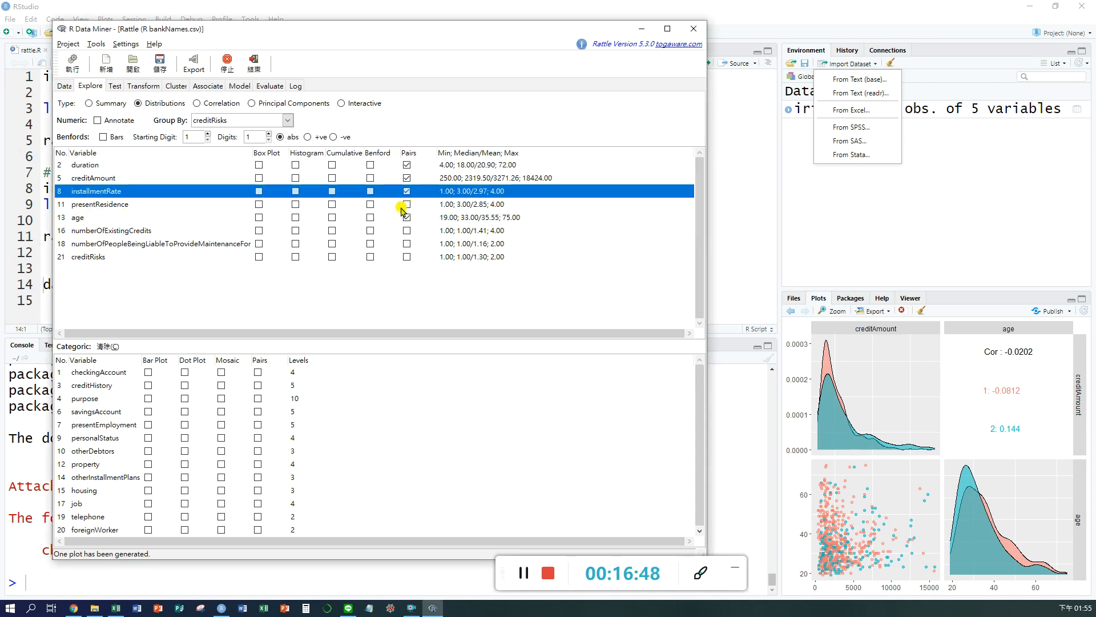
pyautogui.click(406, 205)
pyautogui.click(407, 230)
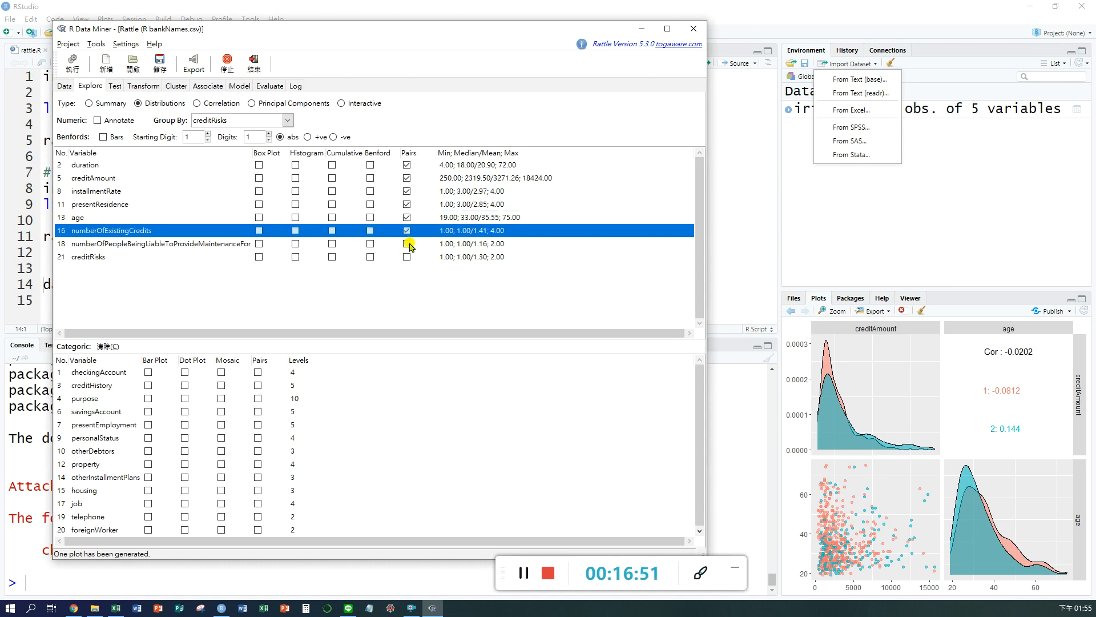
pyautogui.click(407, 243)
pyautogui.click(407, 257)
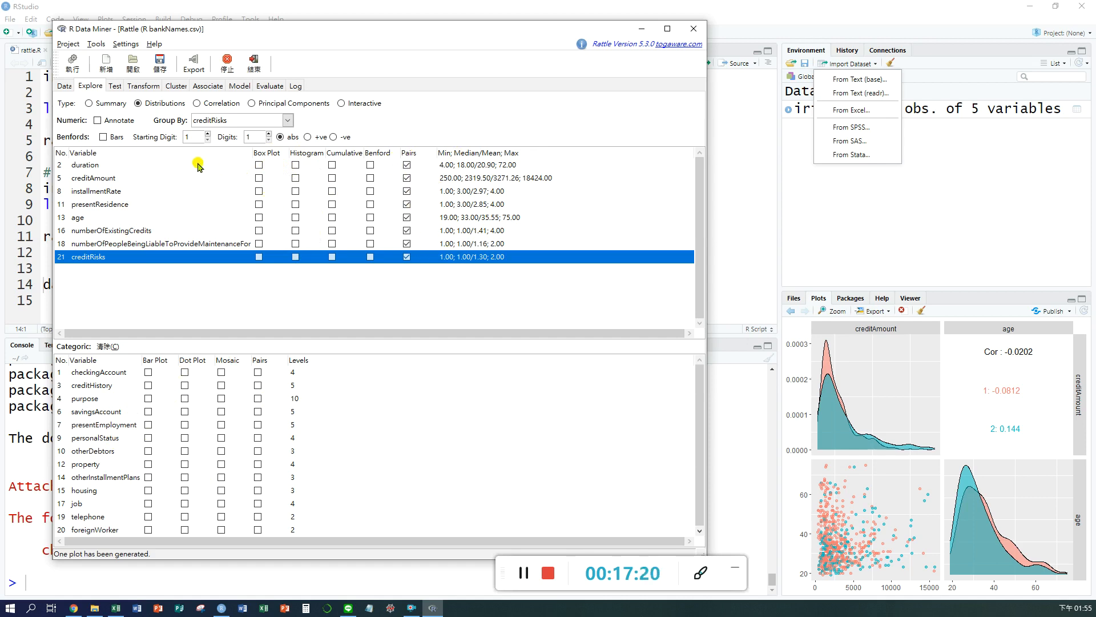
pyautogui.click(74, 68)
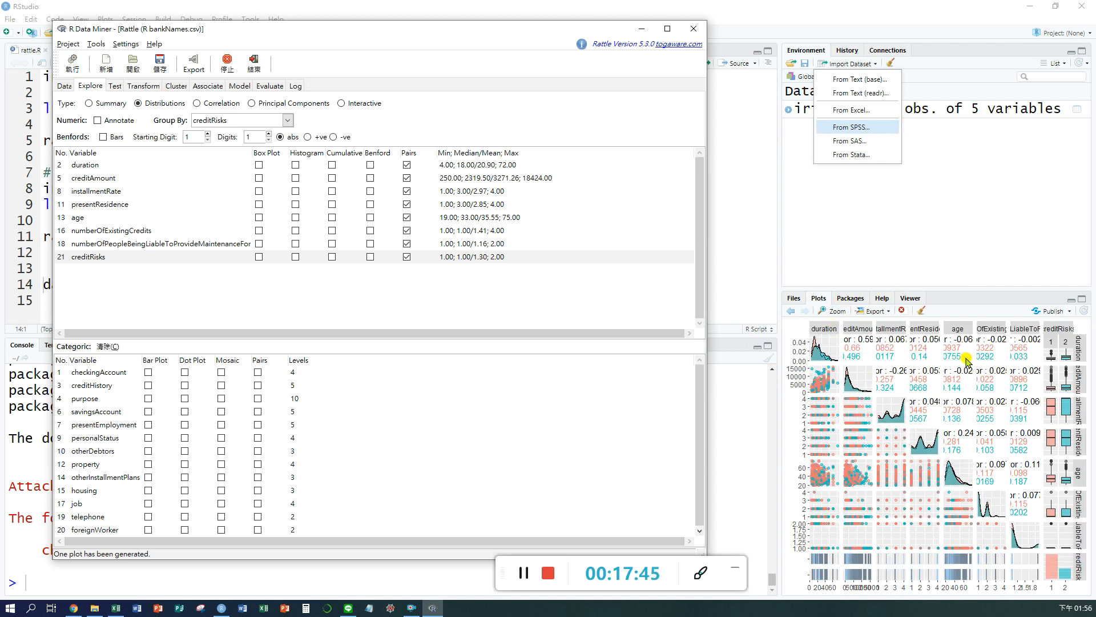
# - View the full pairs plot enlarged in its own window, with the floating recorder bar moved away from it
pyautogui.click(830, 313)
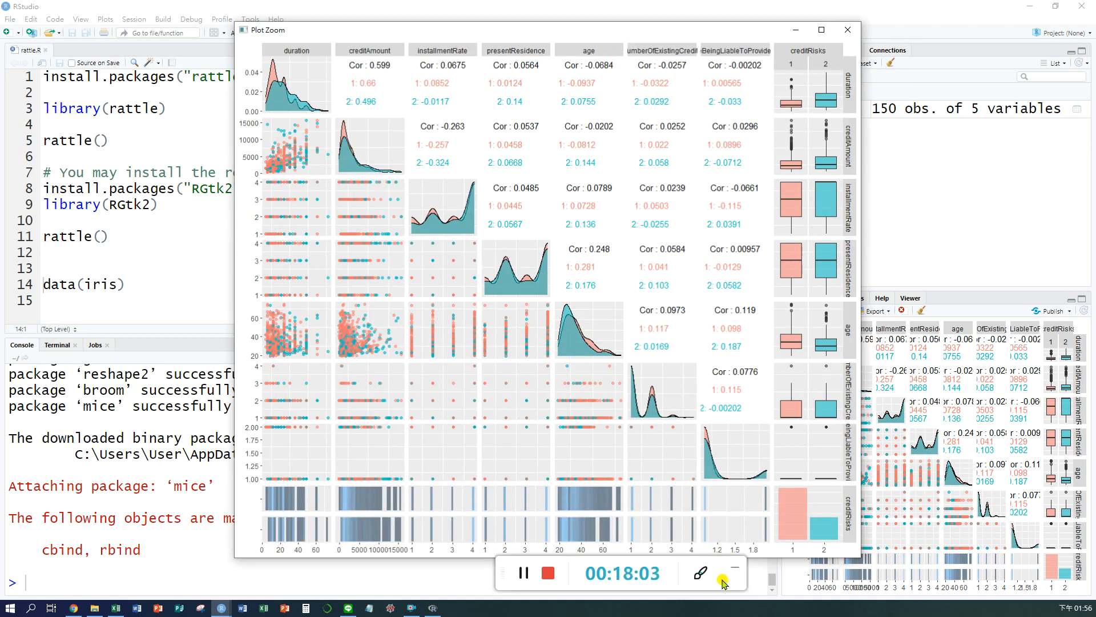
pyautogui.moveTo(727, 582); pyautogui.dragTo(1022, 562)
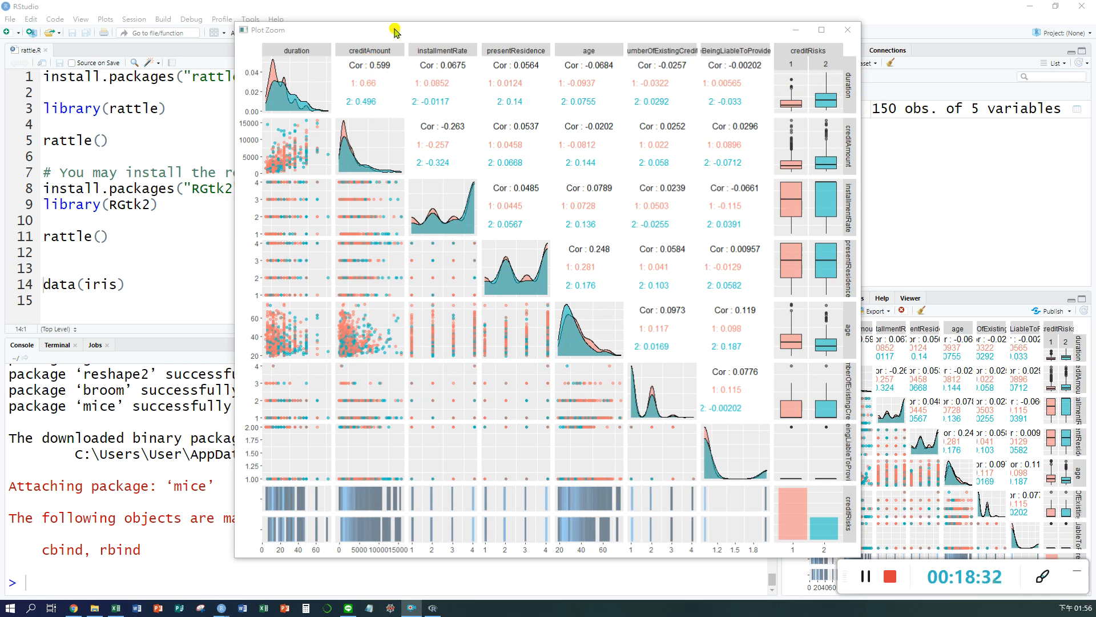
pyautogui.moveTo(391, 23); pyautogui.dragTo(390, 25)
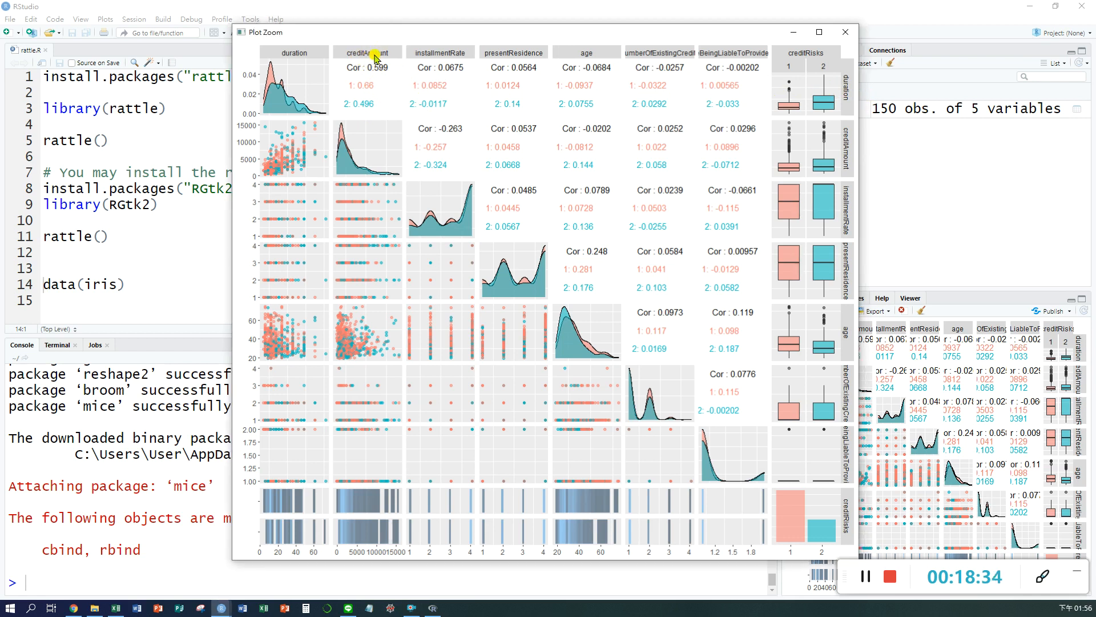